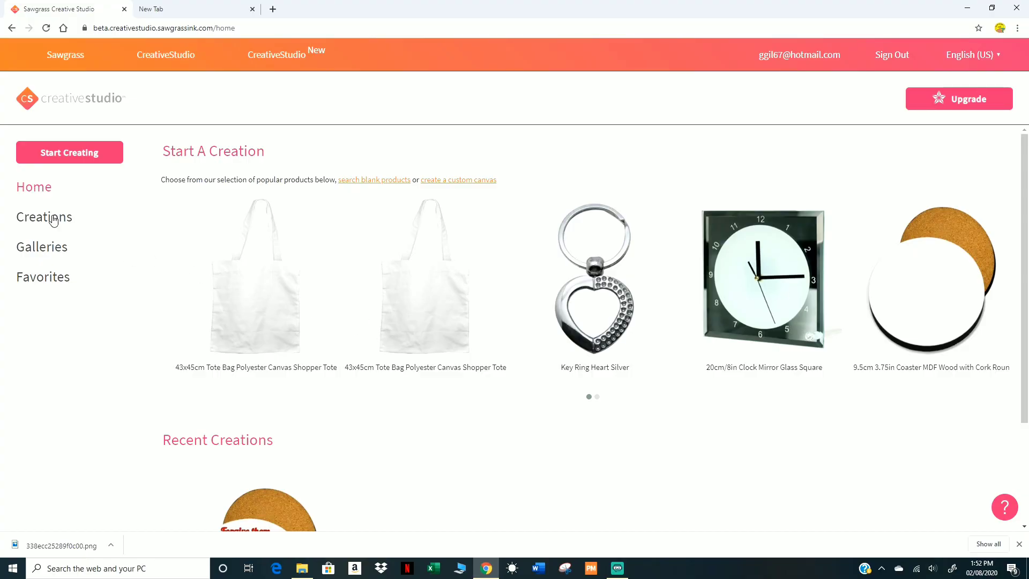
# Open the saved creations and look through the Christian and Favorites categories
pyautogui.click(52, 219)
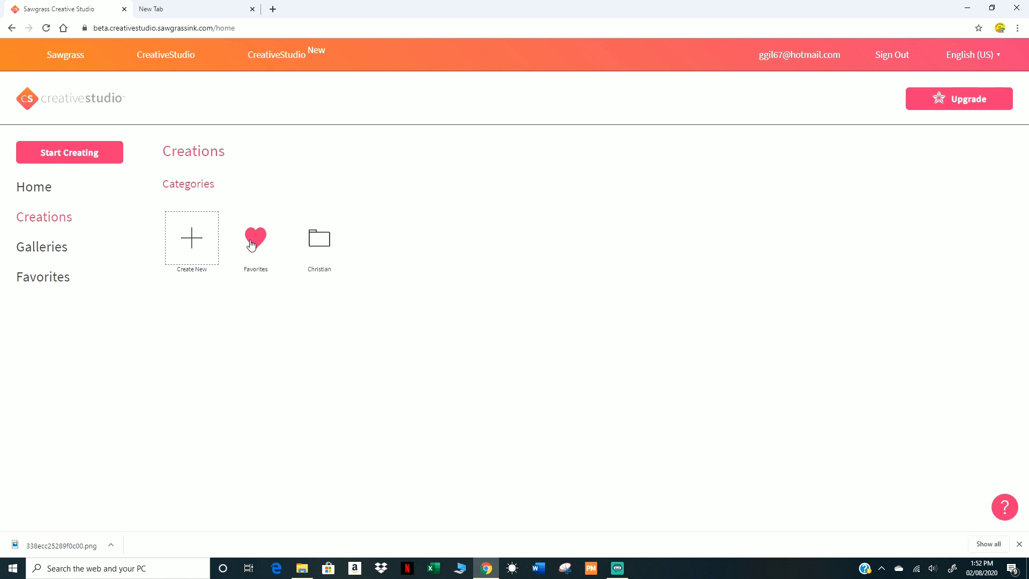
pyautogui.click(325, 243)
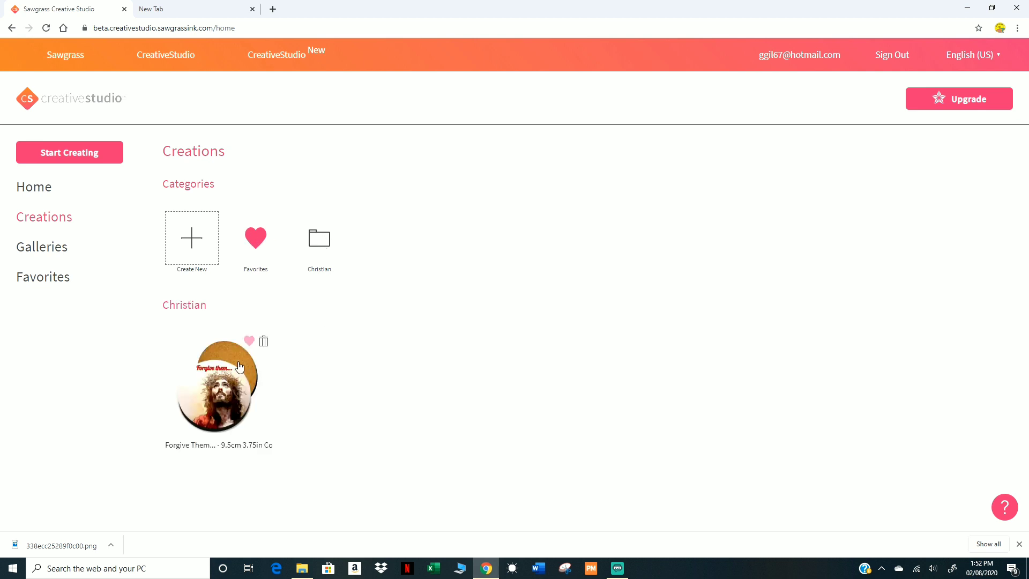
pyautogui.click(250, 343)
pyautogui.click(257, 241)
pyautogui.click(264, 342)
pyautogui.click(320, 249)
pyautogui.click(257, 235)
# Open Galleries, look through the images in the My Images folder, and check the Favorites page
pyautogui.click(50, 249)
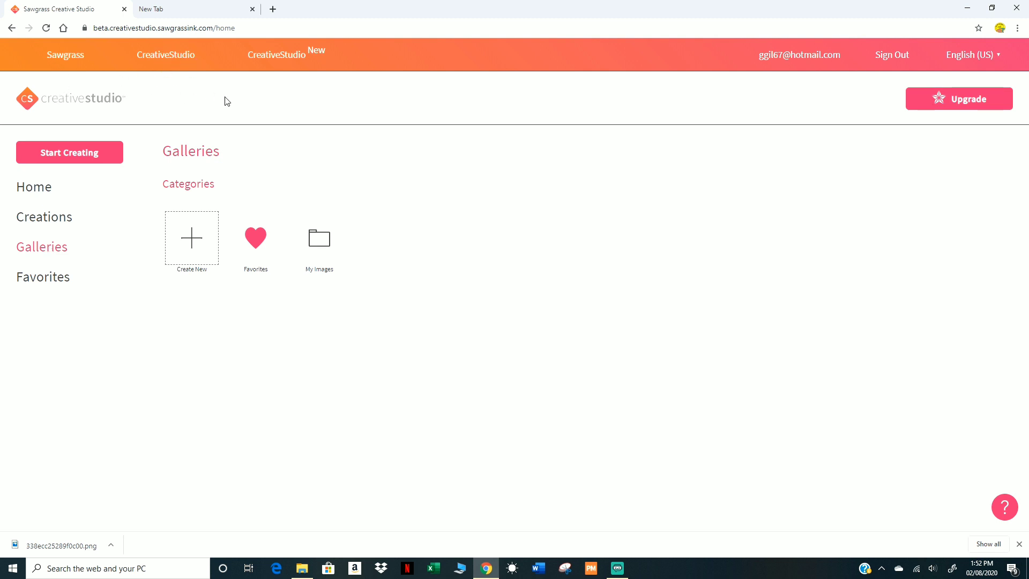
pyautogui.click(328, 243)
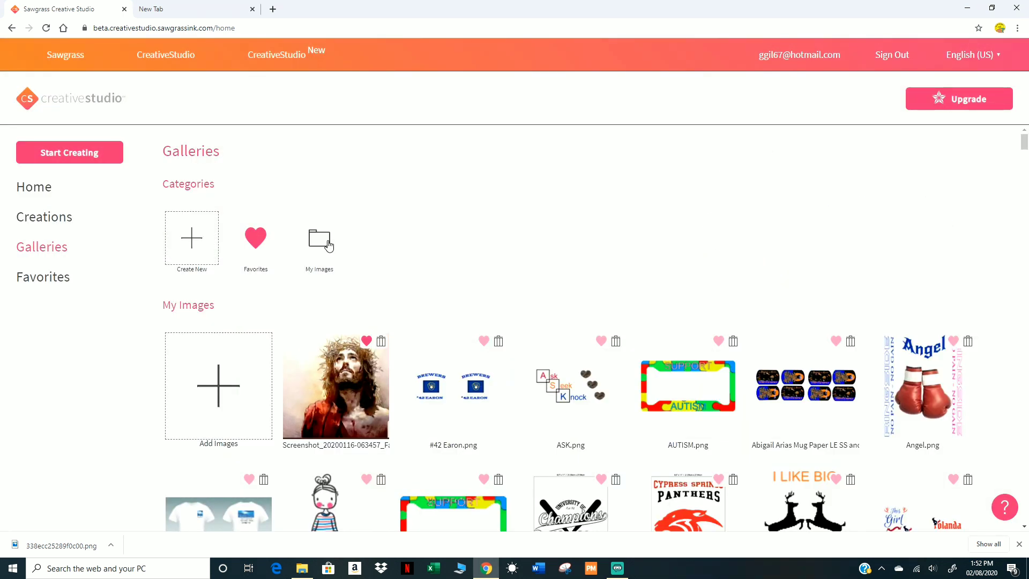
pyautogui.scroll(-15, 540, 377)
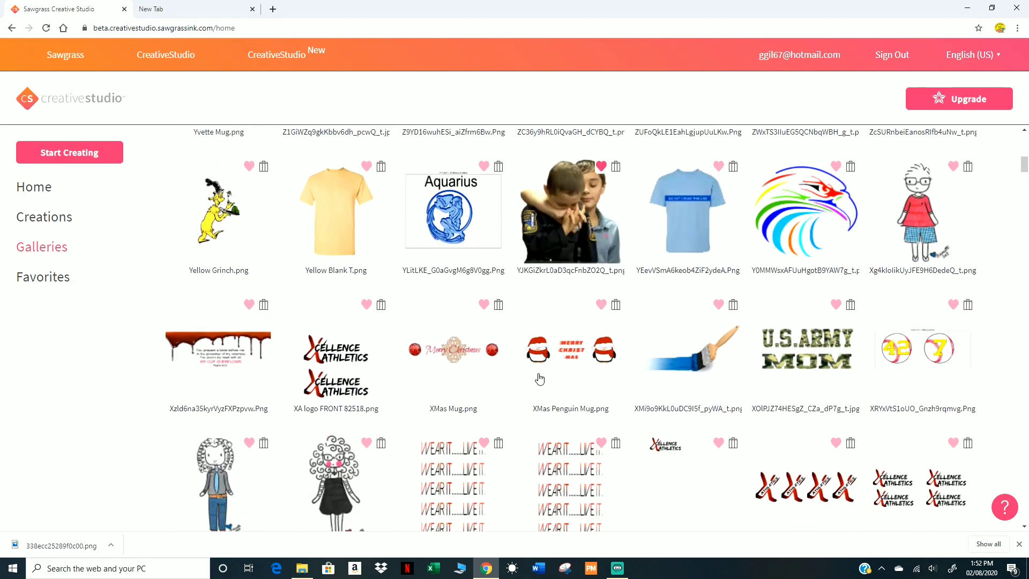
pyautogui.scroll(20, 540, 377)
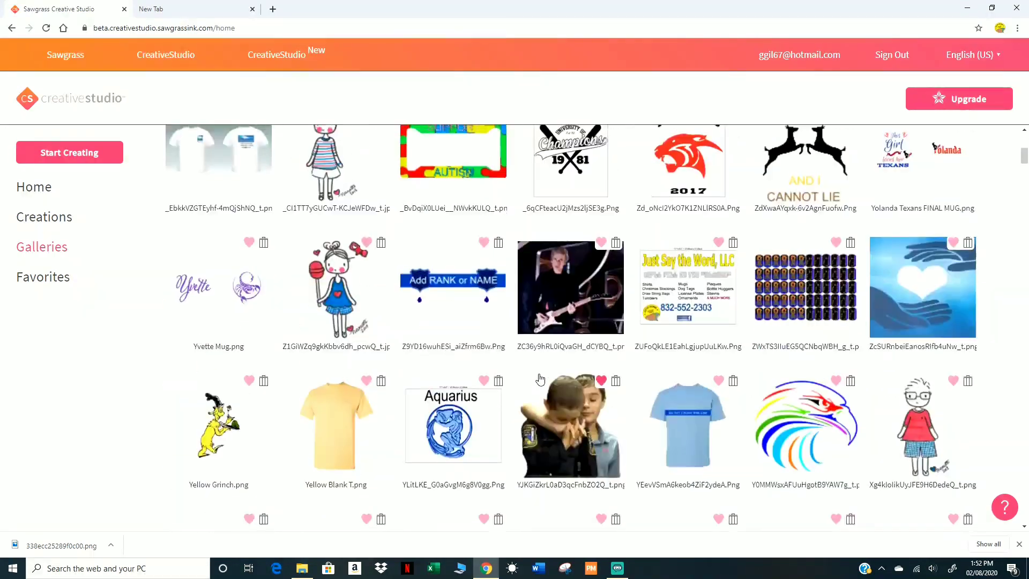
pyautogui.click(65, 285)
# Start a new creation and load the 10oz Stainless Steel mug with lid from the Drinkware blank products
pyautogui.click(58, 155)
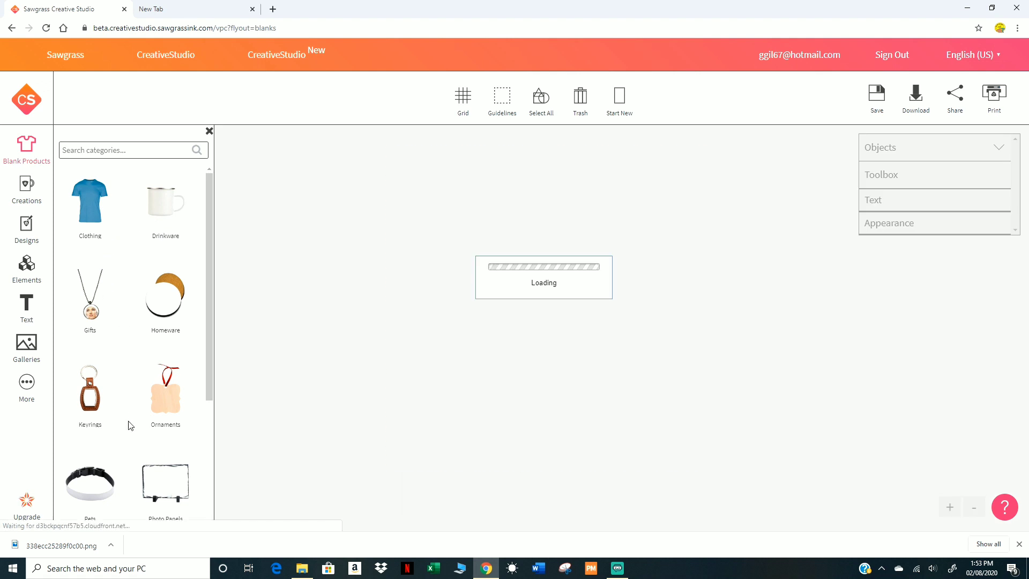
pyautogui.scroll(-3, 141, 424)
pyautogui.scroll(3, 143, 415)
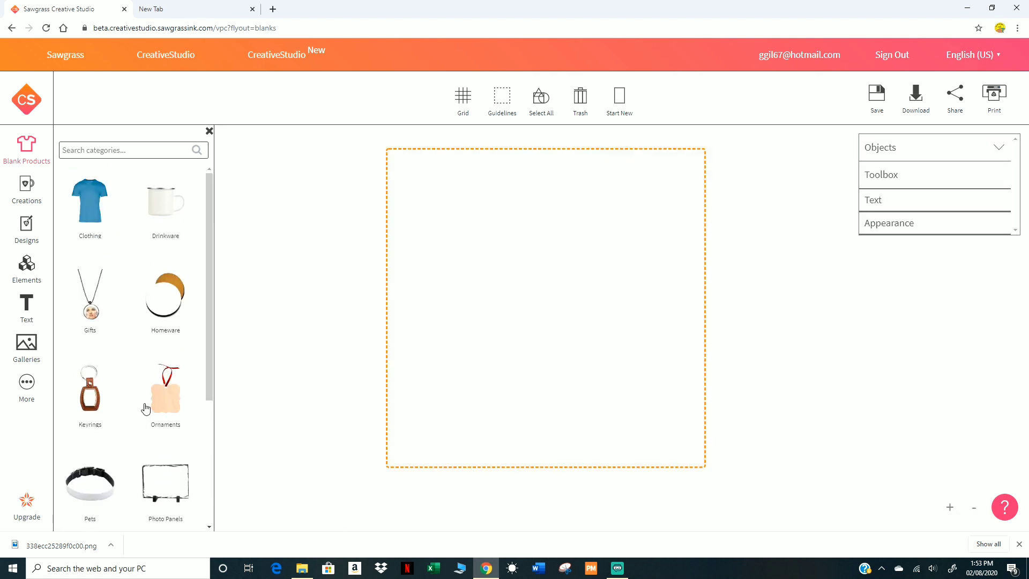
pyautogui.click(170, 212)
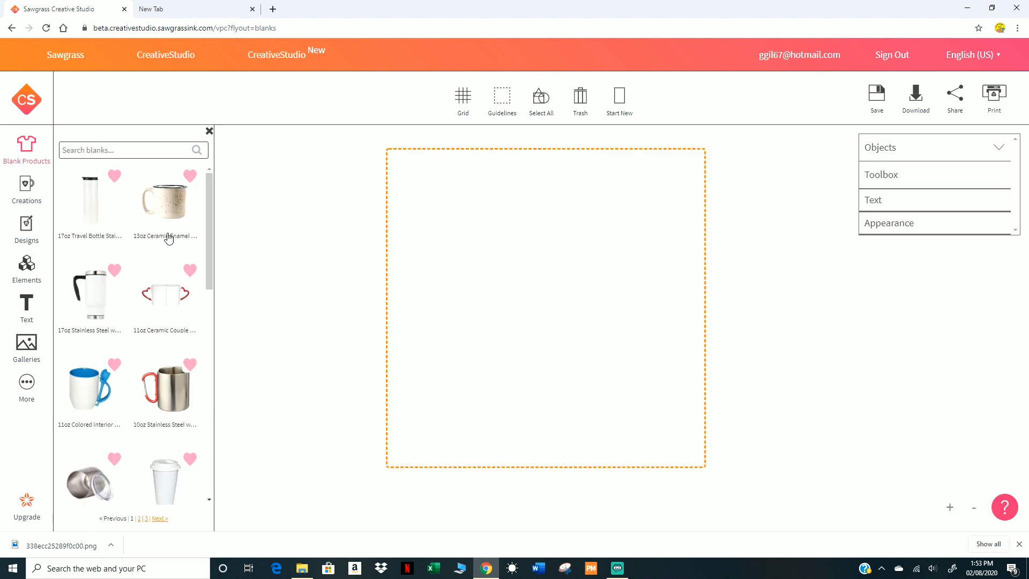
pyautogui.scroll(-5, 174, 313)
pyautogui.click(168, 316)
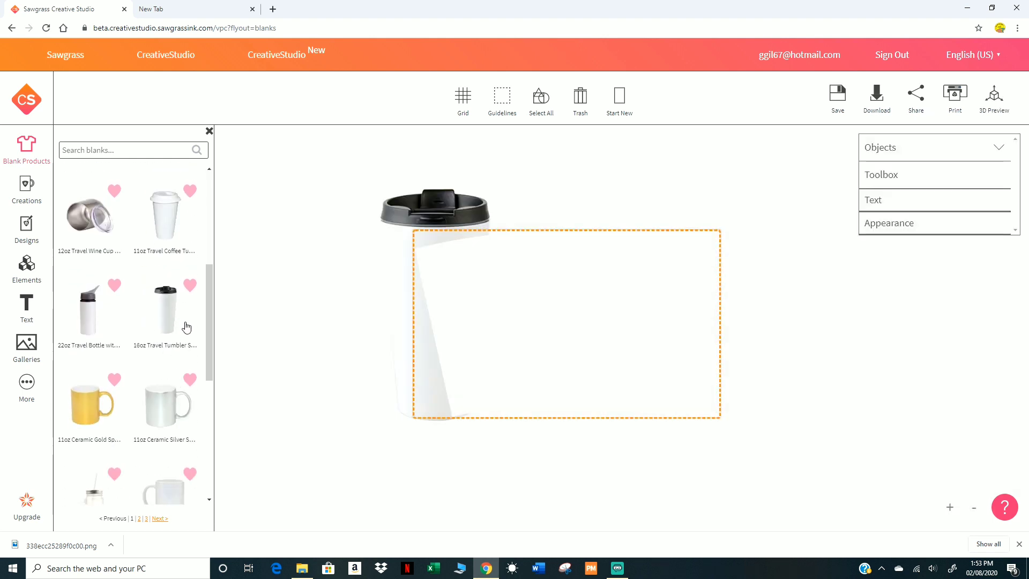
pyautogui.scroll(-4, 182, 374)
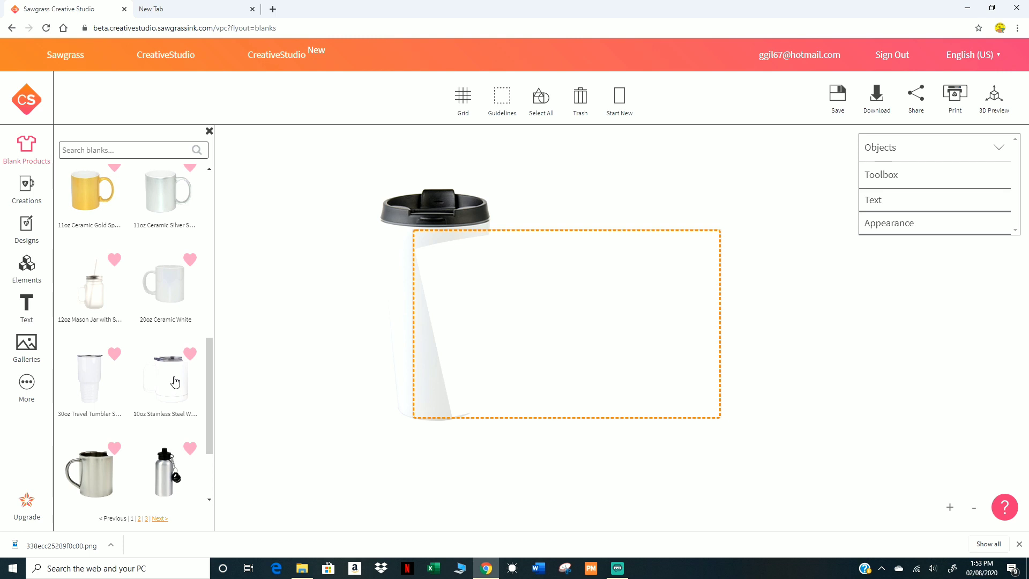
pyautogui.click(175, 382)
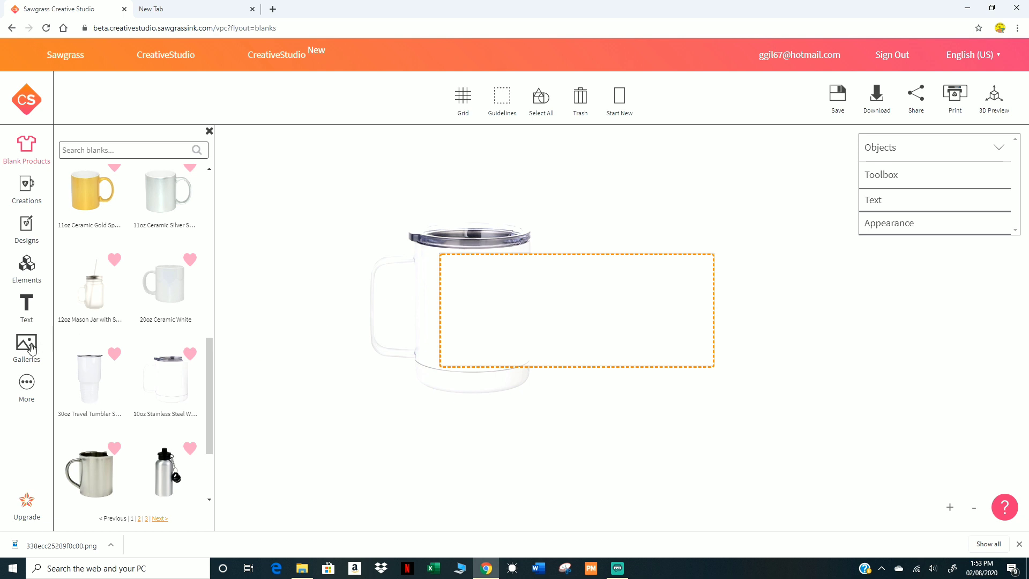
# Add the Cypress Springs Panthers image from the My Images gallery and scale it up to the print area's width
pyautogui.click(32, 348)
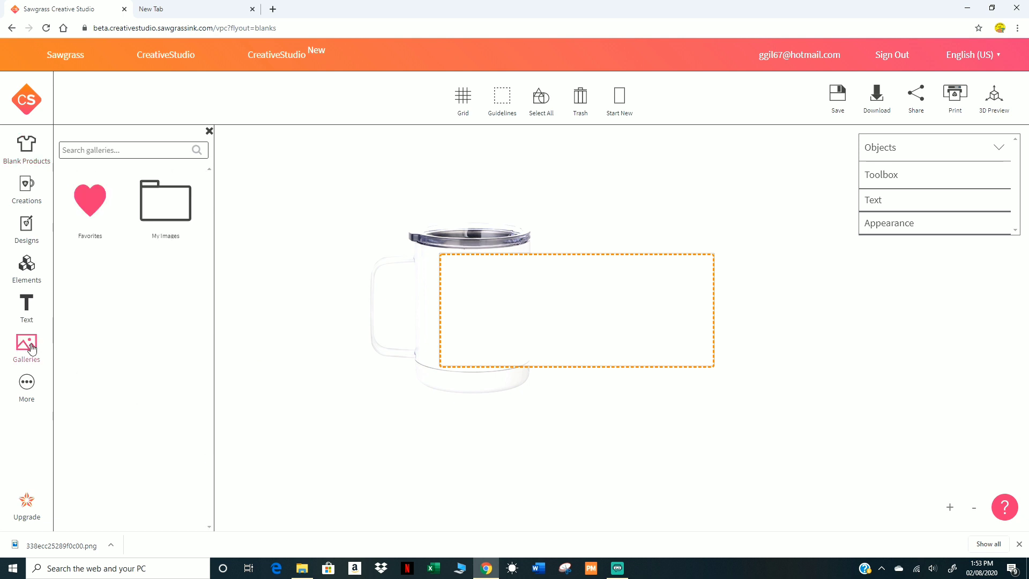
pyautogui.doubleClick(163, 197)
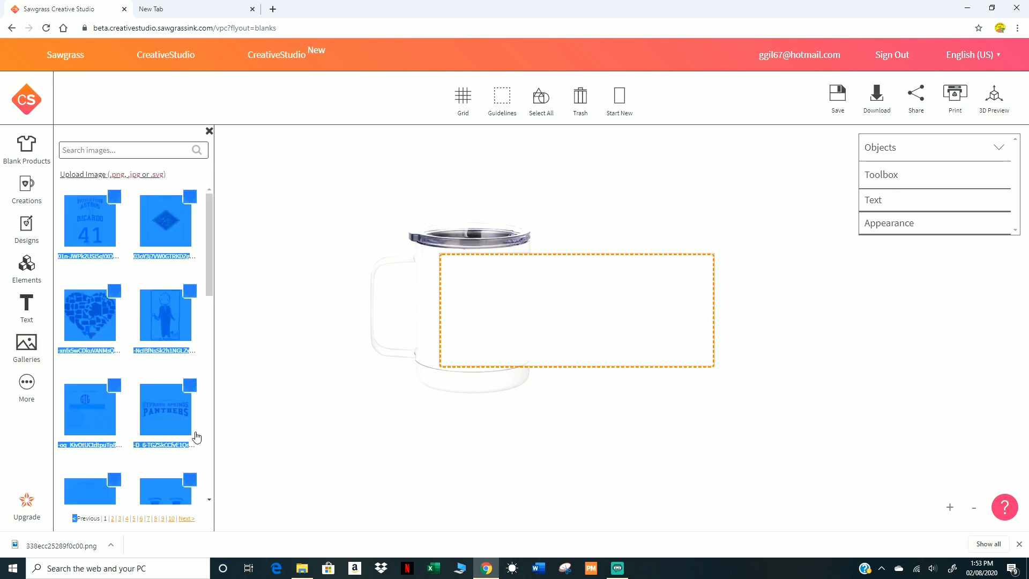
pyautogui.click(166, 410)
pyautogui.scroll(-5, 196, 438)
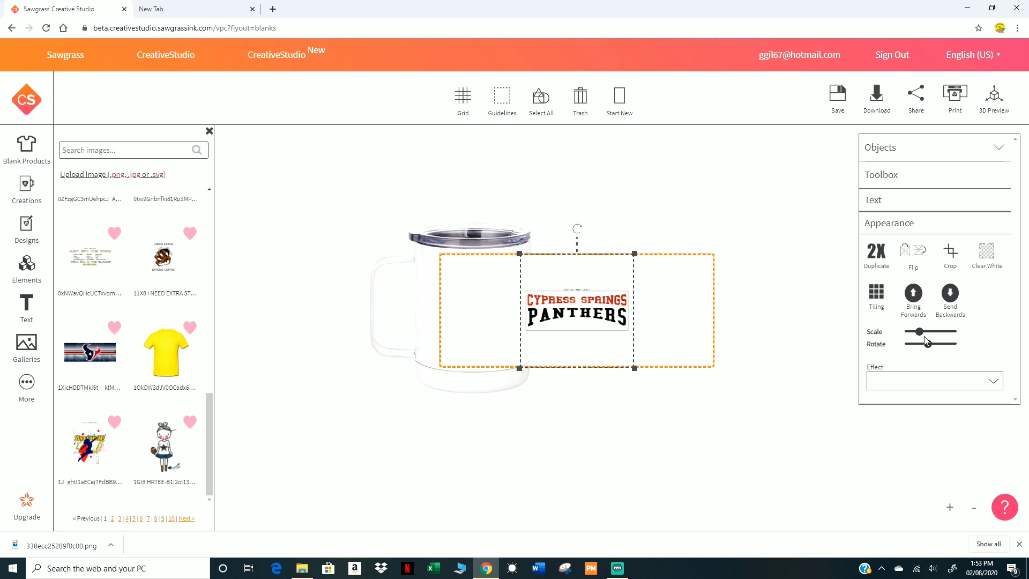
pyautogui.moveTo(922, 335); pyautogui.dragTo(956, 331)
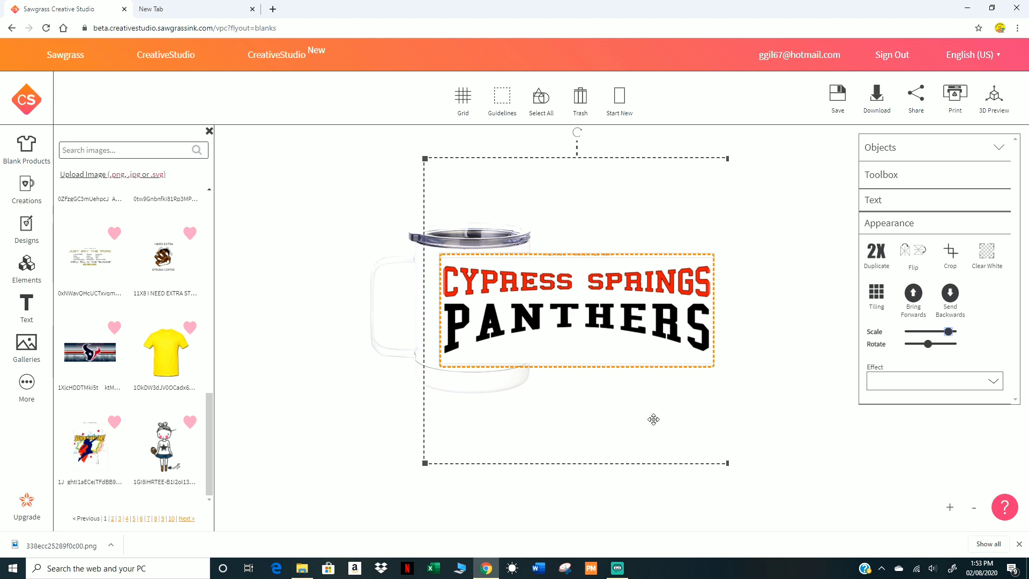
# Preview the mug in 3D, rotate it to inspect how the enlarged lettering wraps around, and close the preview
pyautogui.click(996, 100)
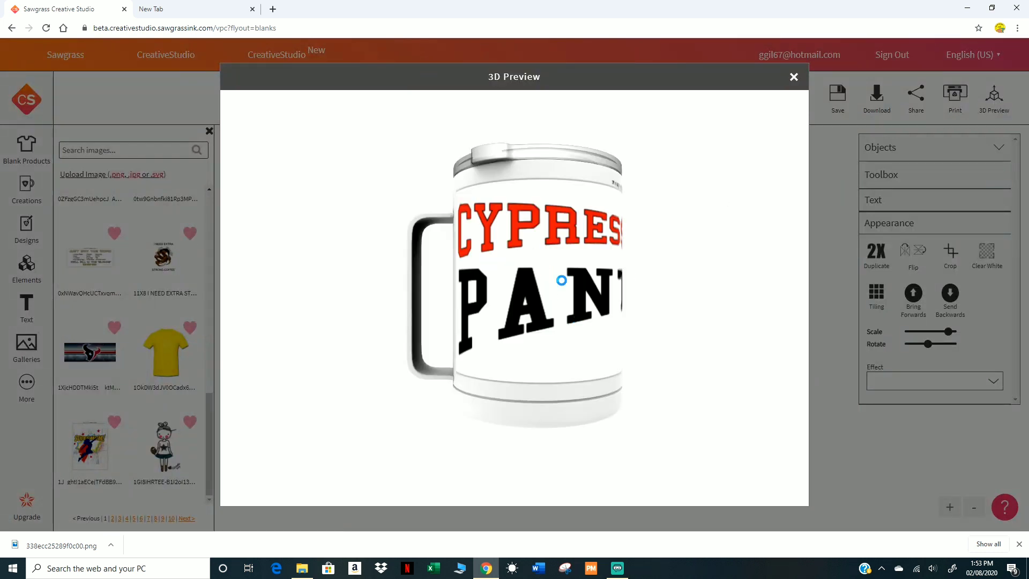
pyautogui.moveTo(588, 286); pyautogui.dragTo(502, 221)
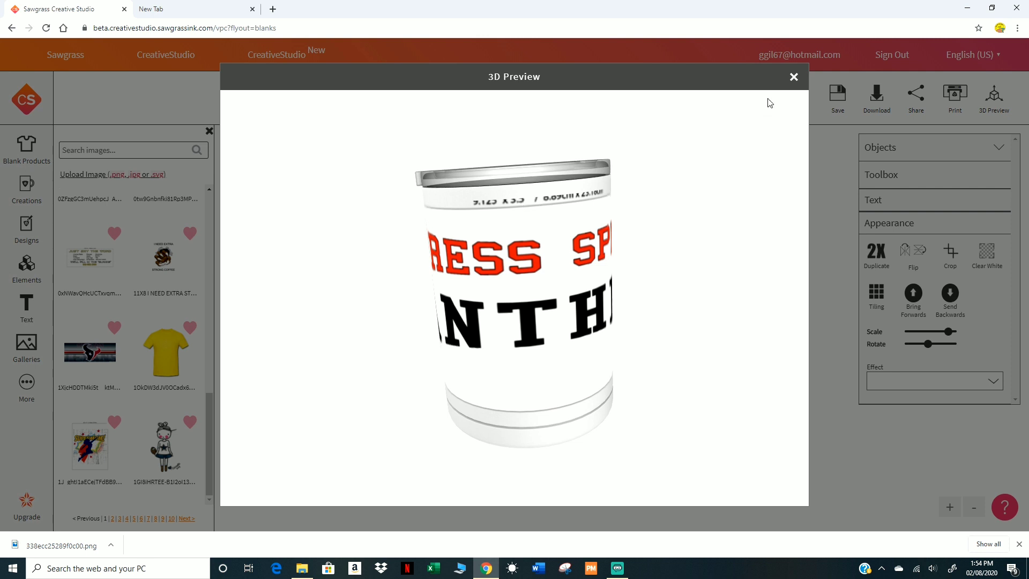
pyautogui.click(794, 78)
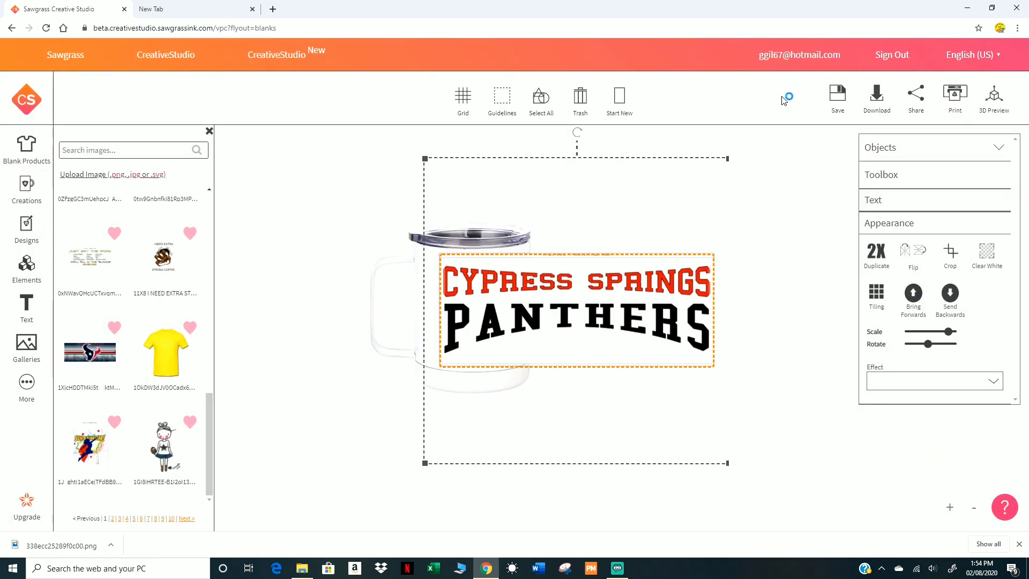
# Try to fit the Cypress Springs Panthers lettering within the print area by nudging the image vertically and resizing it slightly
pyautogui.moveTo(580, 307); pyautogui.dragTo(581, 296)
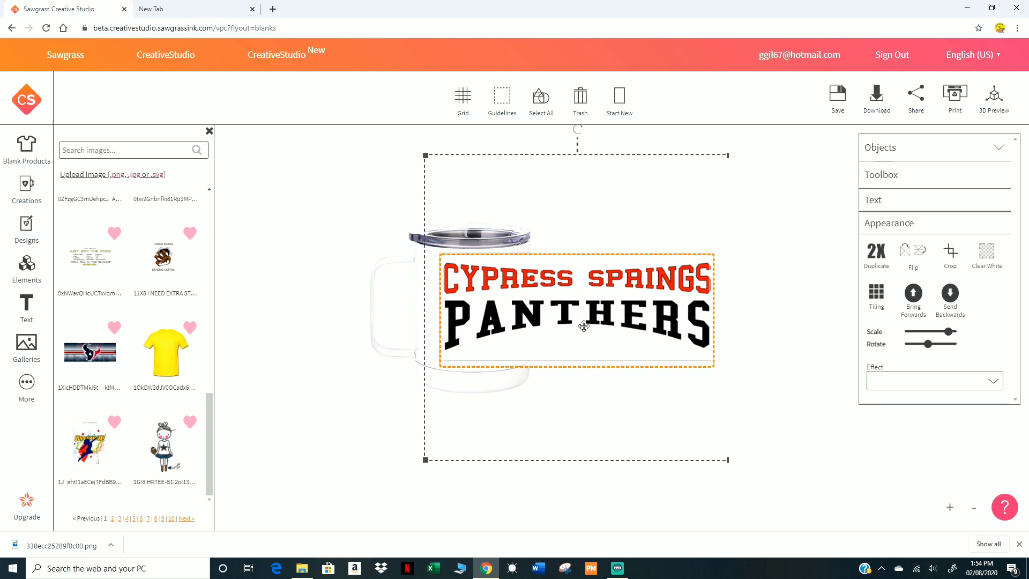
pyautogui.moveTo(427, 464); pyautogui.dragTo(430, 474)
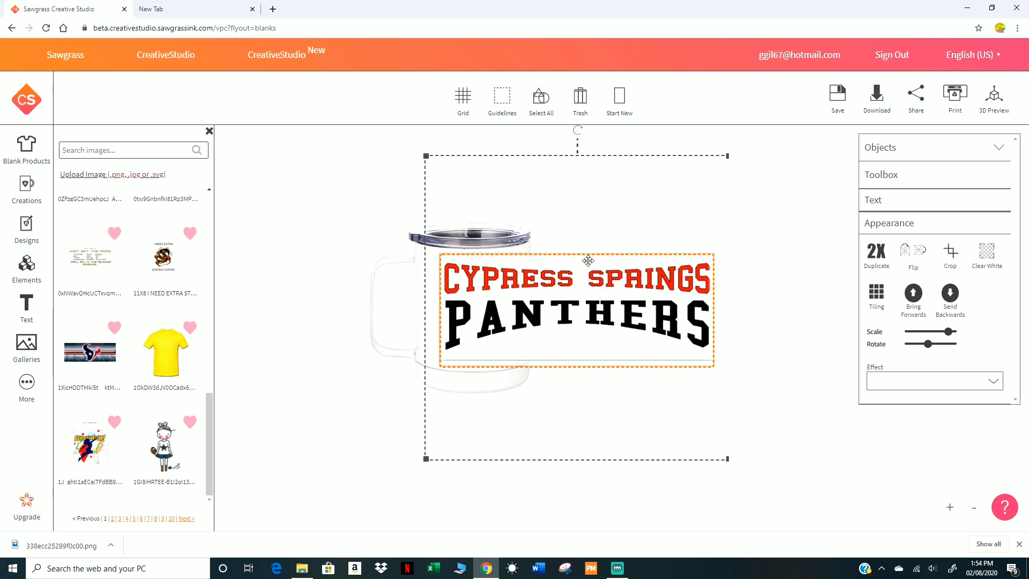
pyautogui.moveTo(557, 316); pyautogui.dragTo(556, 323)
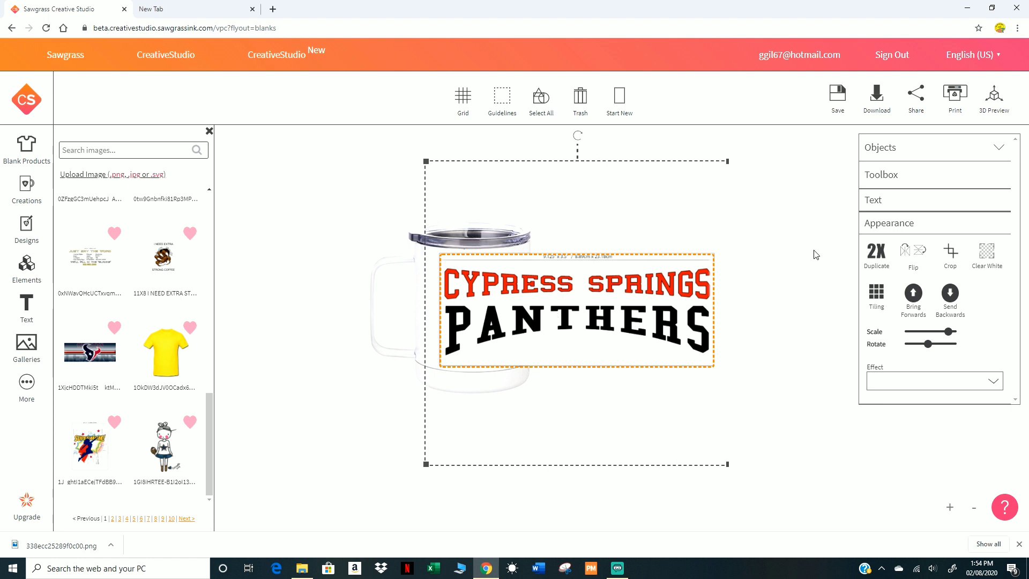
# Crop the image to the bordered Cypress Springs Panthers lettering, leaving out the size caption, and resize it to fit the print area
pyautogui.click(952, 256)
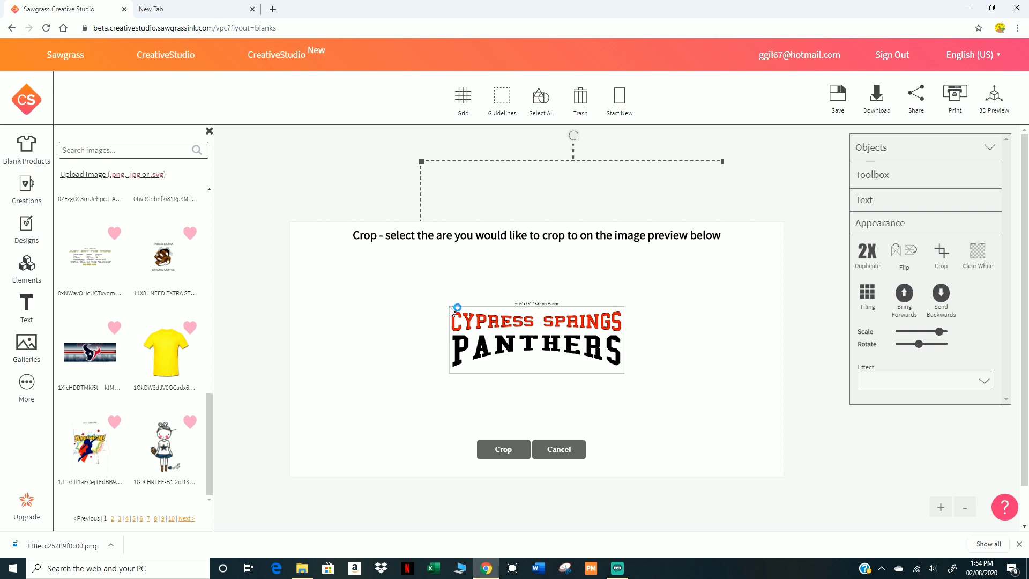
pyautogui.moveTo(450, 309); pyautogui.dragTo(624, 374)
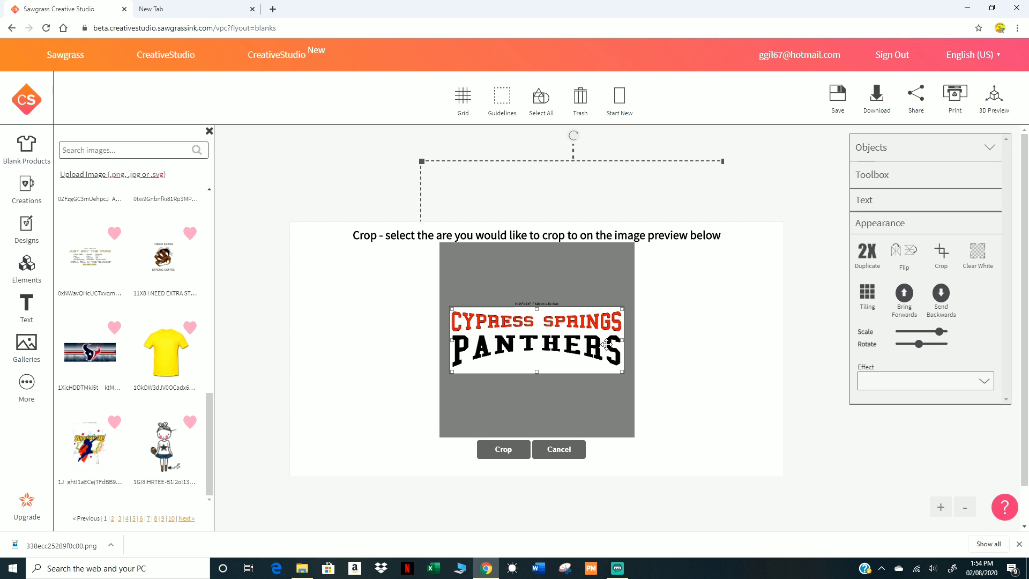
pyautogui.click(503, 448)
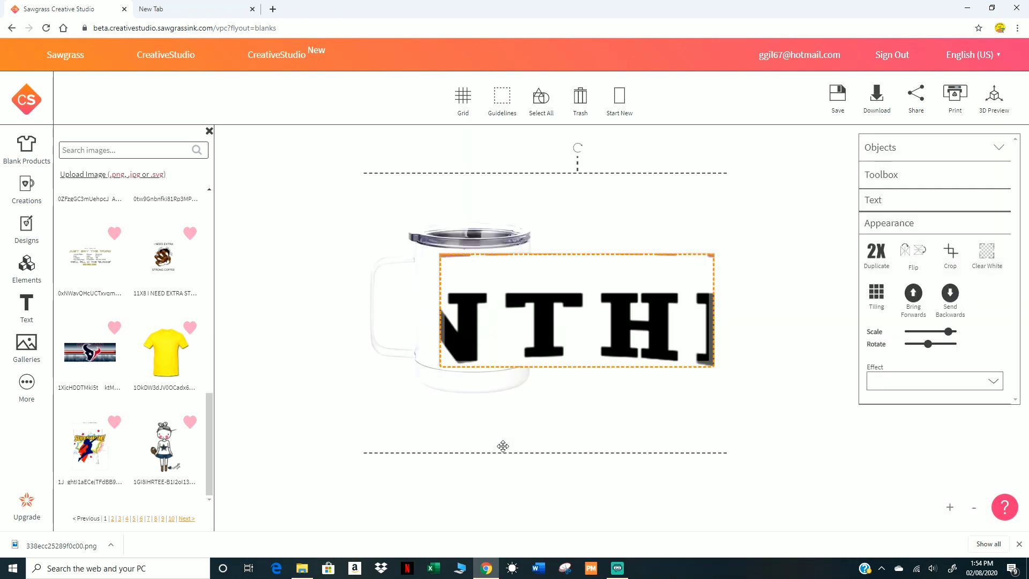
pyautogui.moveTo(573, 311); pyautogui.dragTo(293, 388)
pyautogui.moveTo(643, 259); pyautogui.dragTo(668, 321)
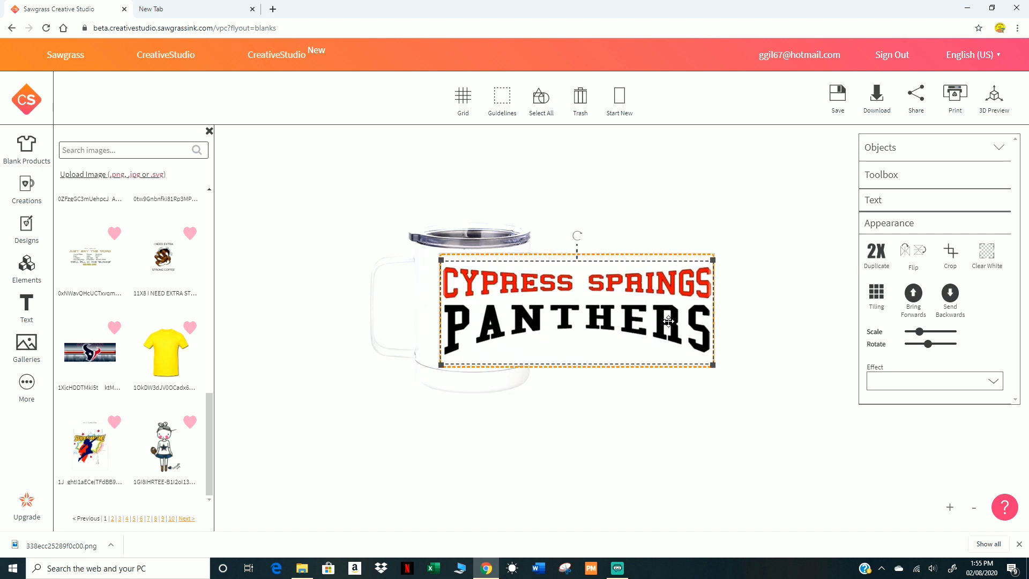
# Check the cropped design on the mug in the 3D preview from both handle sides and close the preview
pyautogui.click(993, 102)
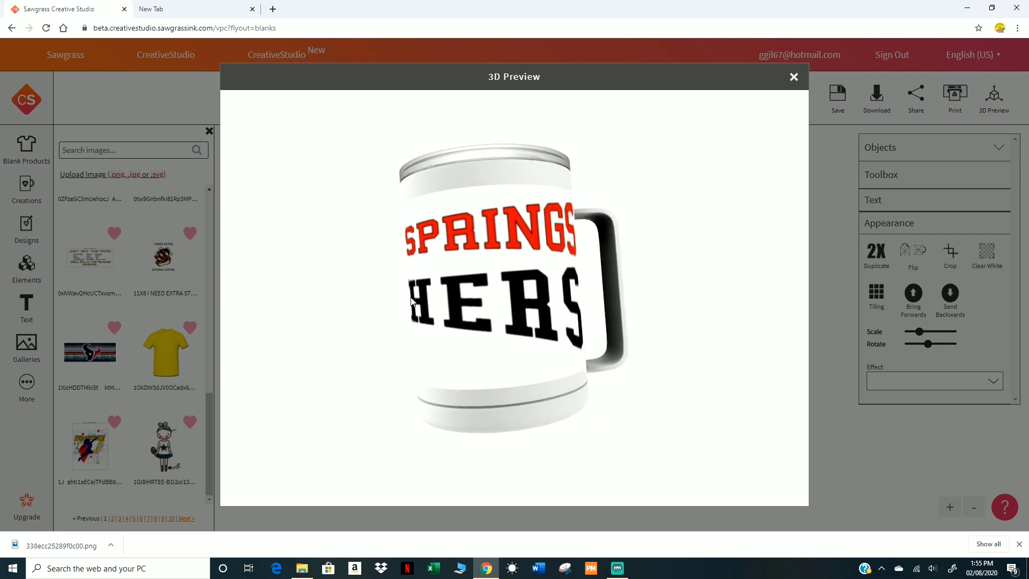
pyautogui.moveTo(397, 301); pyautogui.dragTo(495, 273)
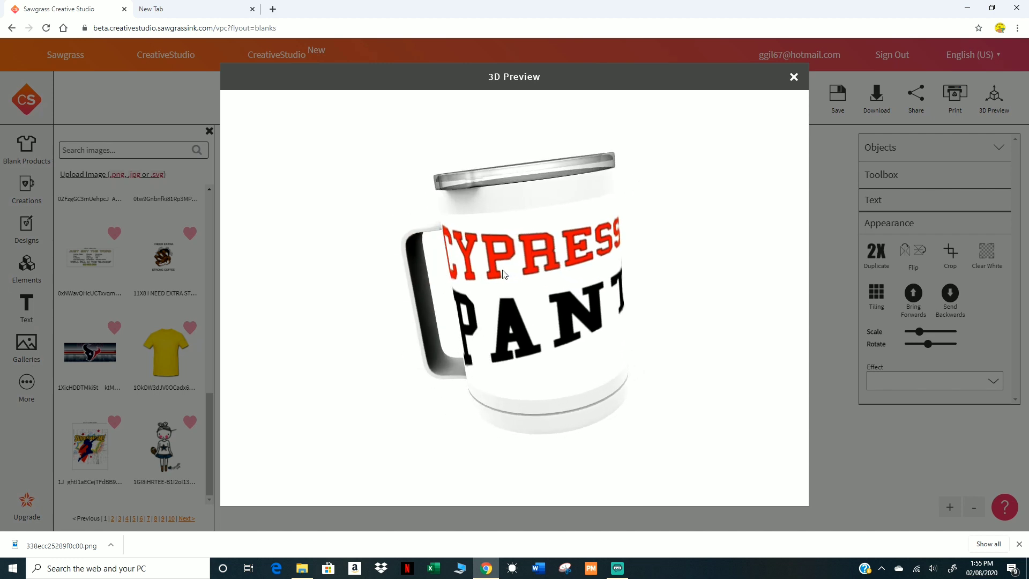
pyautogui.click(794, 77)
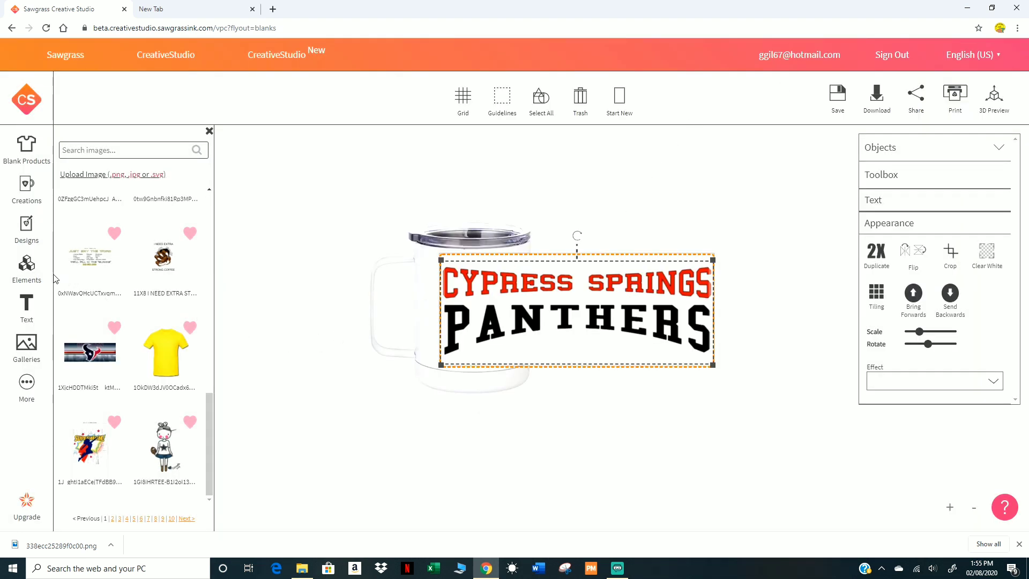
# Look through the blank product categories and open the Clothing category
pyautogui.scroll(5, 146, 298)
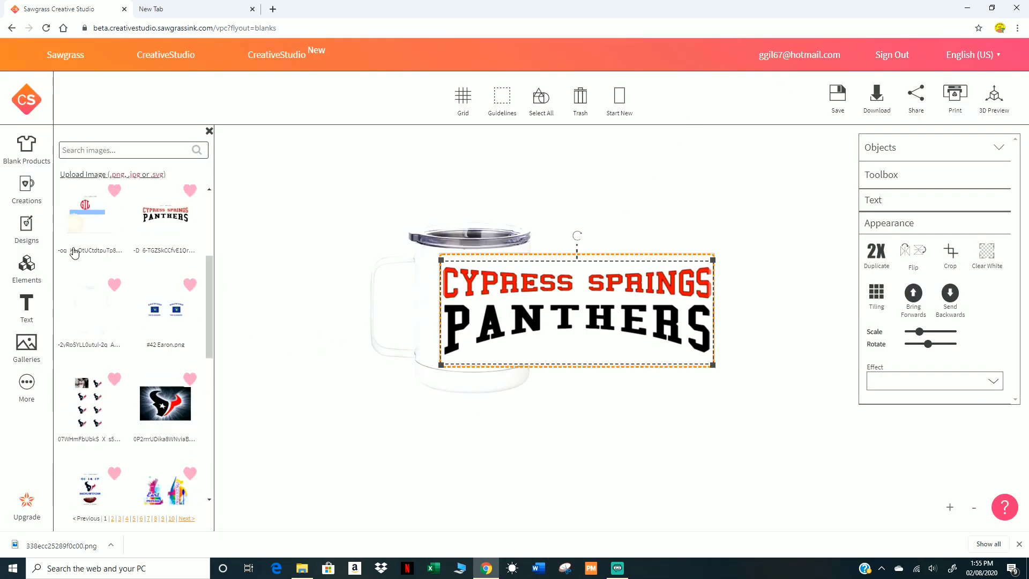
pyautogui.click(32, 156)
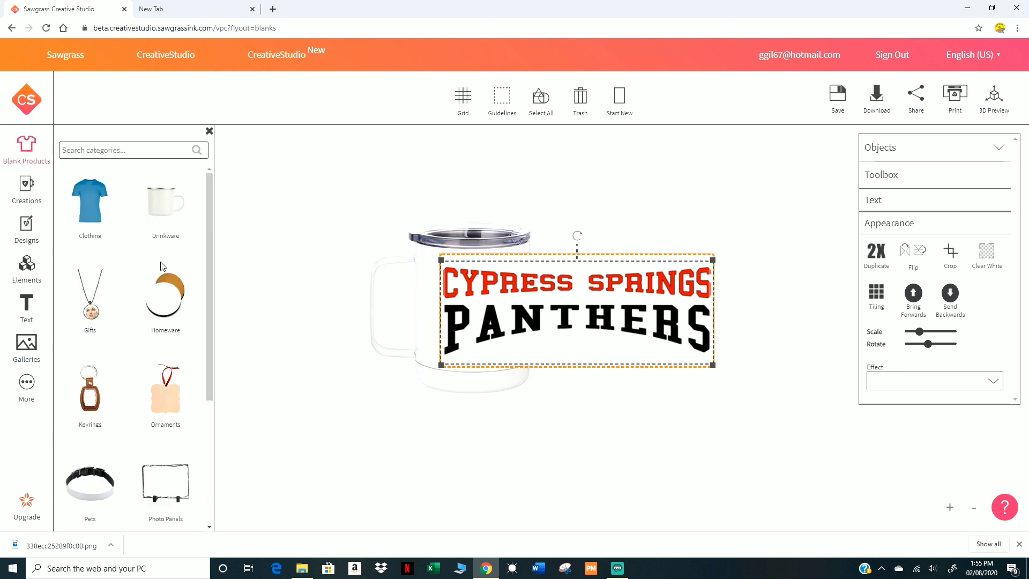
pyautogui.scroll(-4, 163, 279)
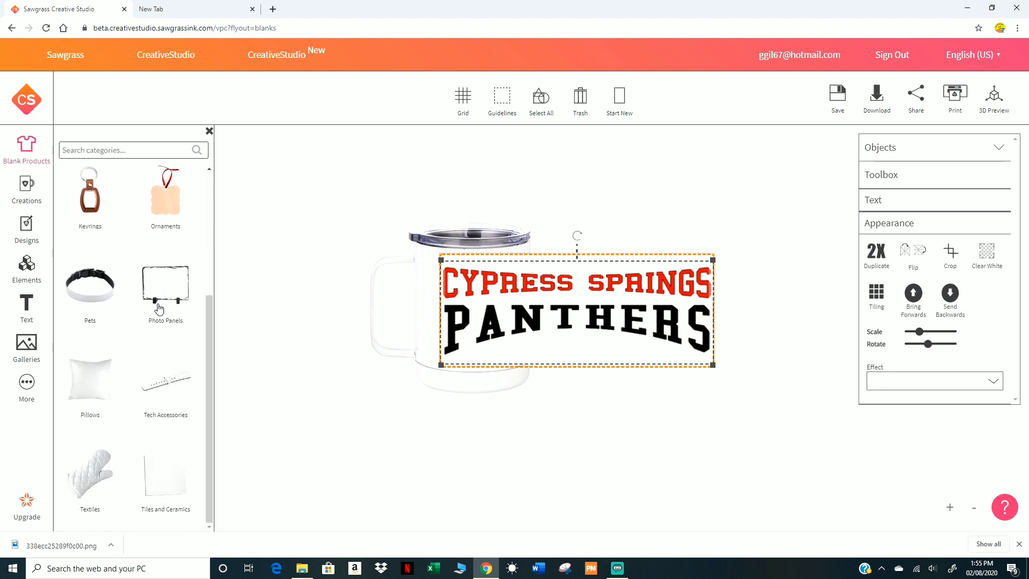
pyautogui.scroll(4, 159, 309)
pyautogui.scroll(-4, 157, 311)
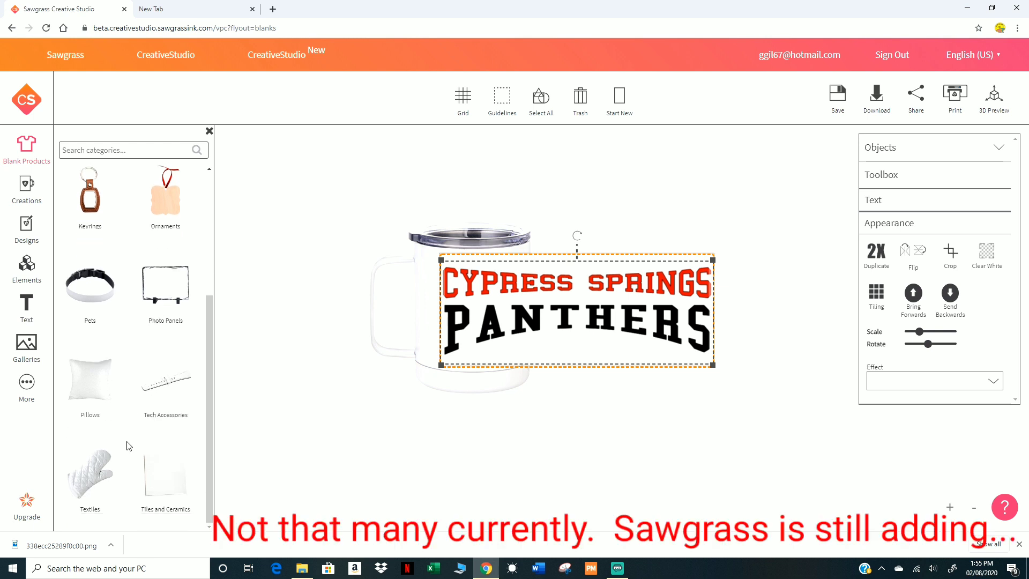
pyautogui.scroll(4, 129, 446)
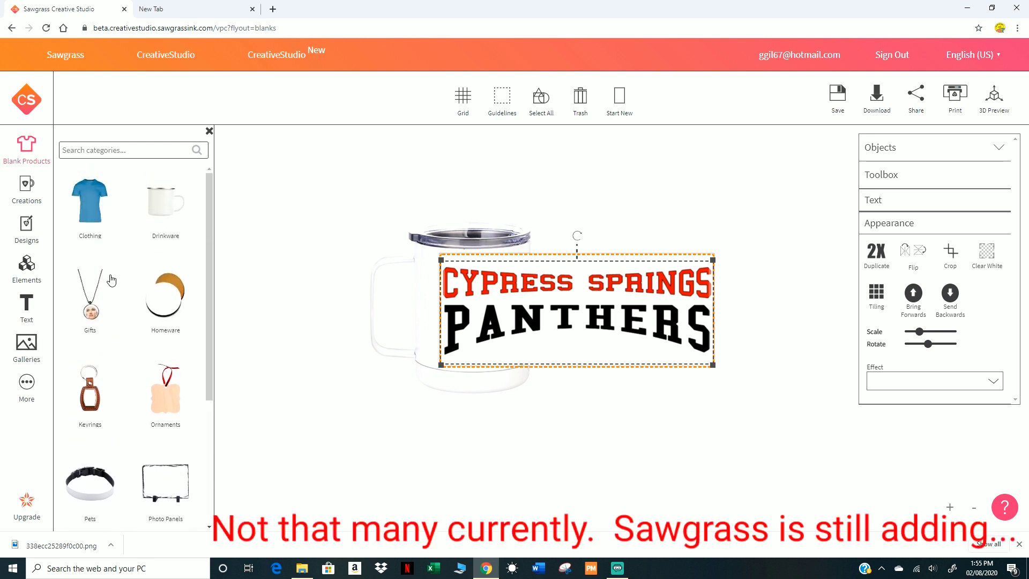
pyautogui.click(92, 214)
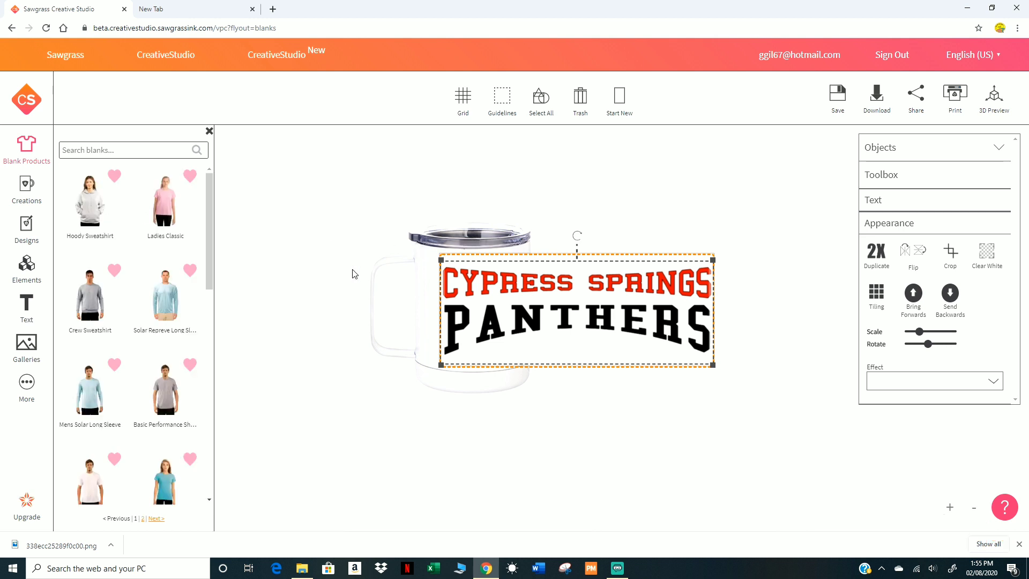
# Apply the design to the Hoody Sweatshirt and move the slightly reduced lettering down to the base of the front print area
pyautogui.click(90, 210)
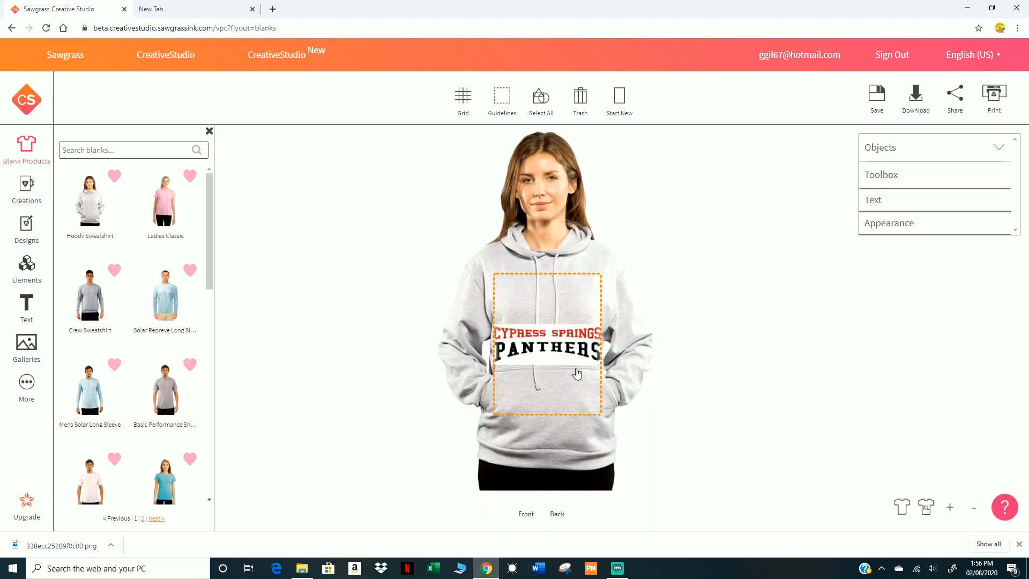
pyautogui.moveTo(573, 345); pyautogui.dragTo(567, 395)
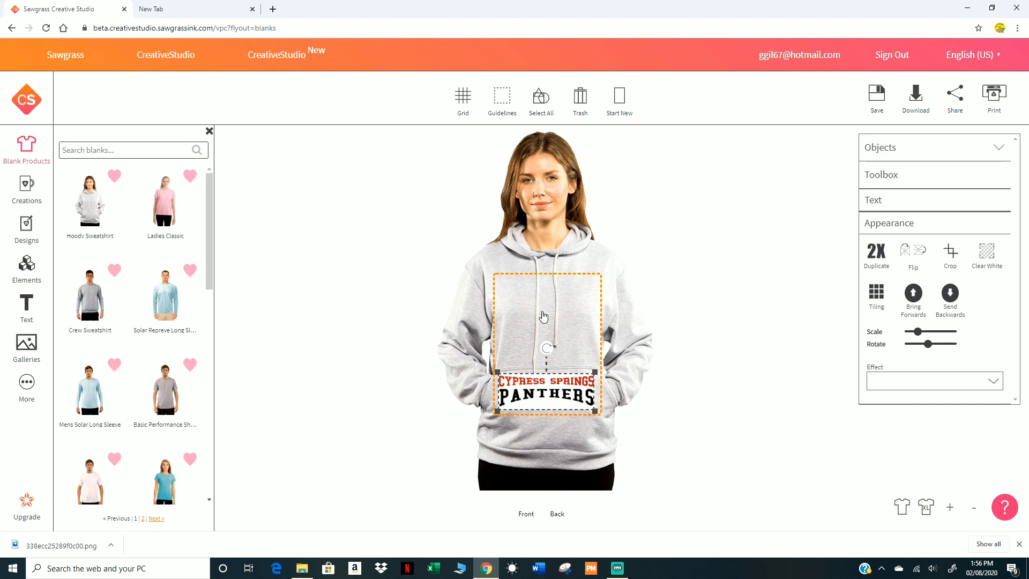
# Look at the hoodie's back print area, return to the front view and select the Cypress Springs Panthers lettering
pyautogui.click(523, 516)
pyautogui.click(562, 515)
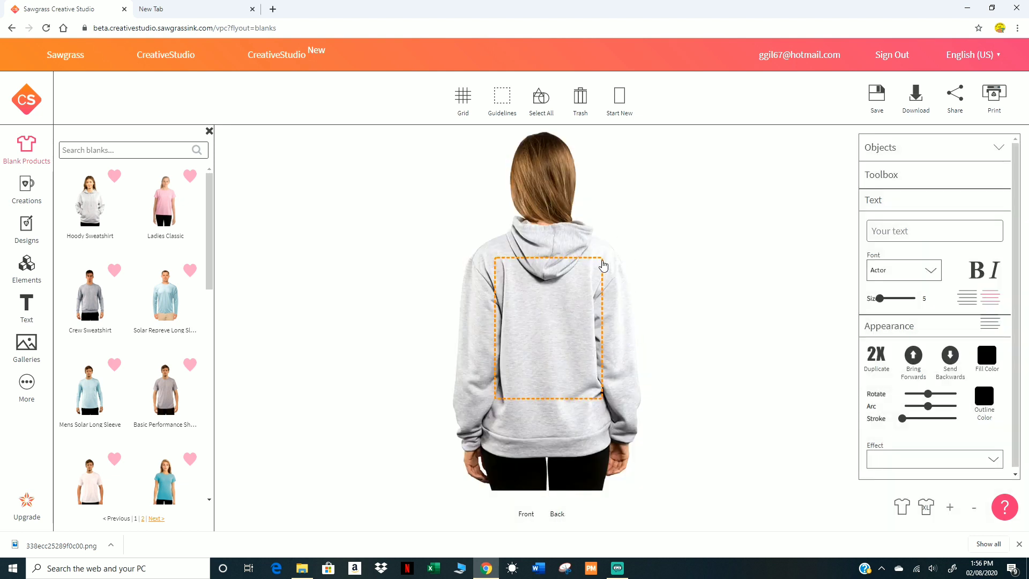
pyautogui.click(496, 117)
pyautogui.click(495, 117)
pyautogui.click(527, 514)
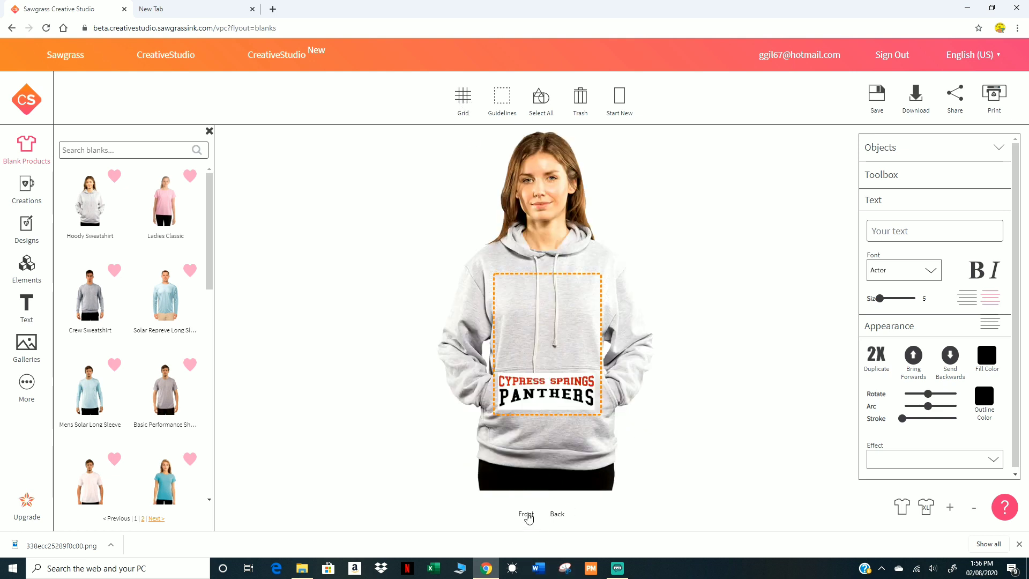
pyautogui.click(571, 404)
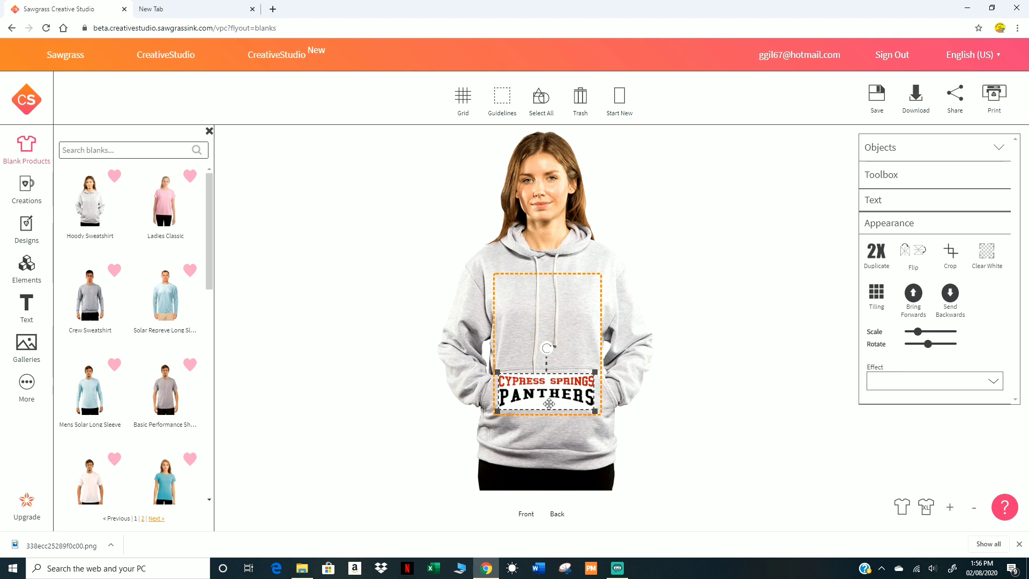
# Look through the remaining clothing blanks and the full set of blank product categories down to Tiles and Ceramics
pyautogui.scroll(-5, 134, 397)
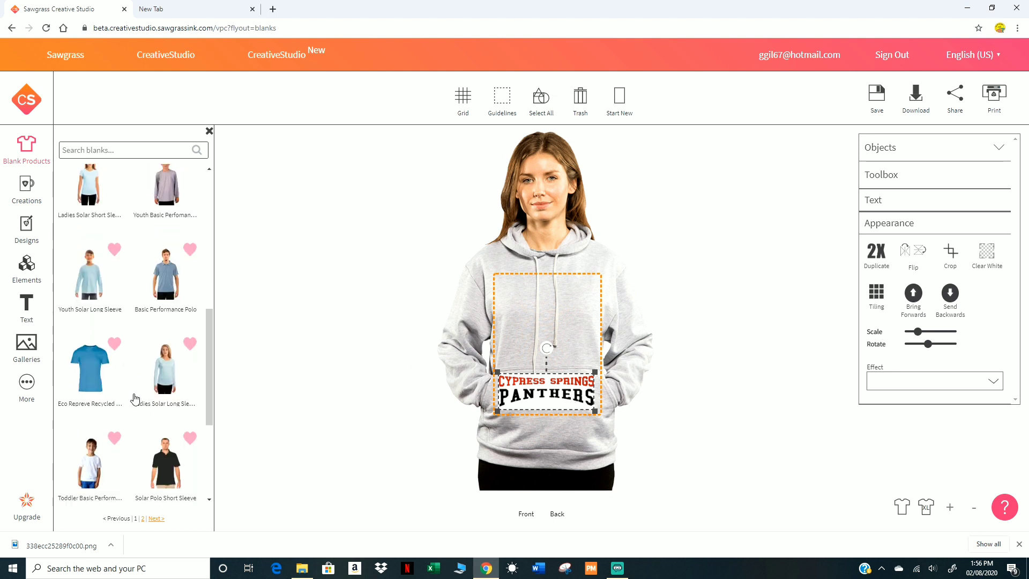
pyautogui.click(30, 154)
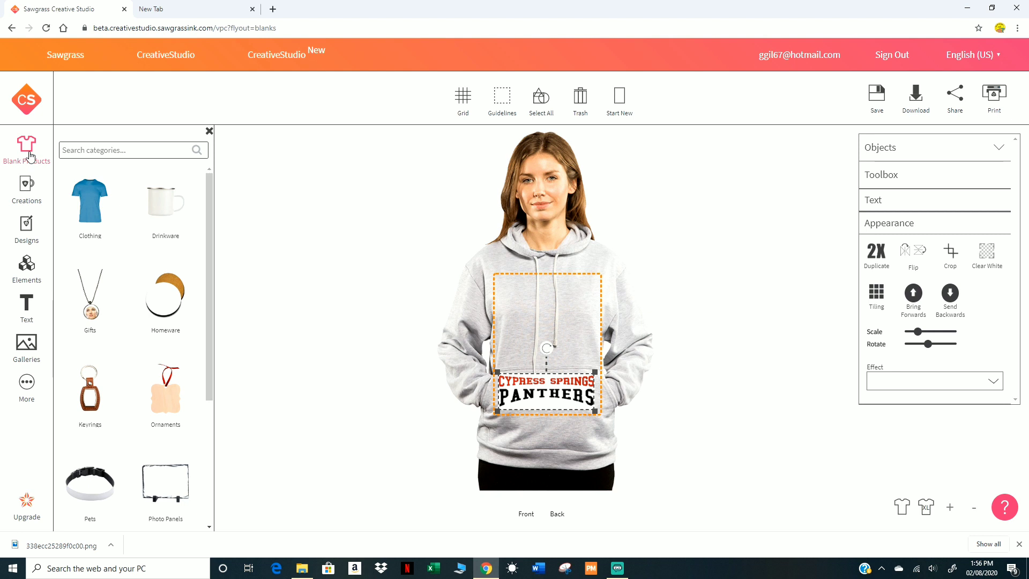
pyautogui.scroll(-4, 137, 369)
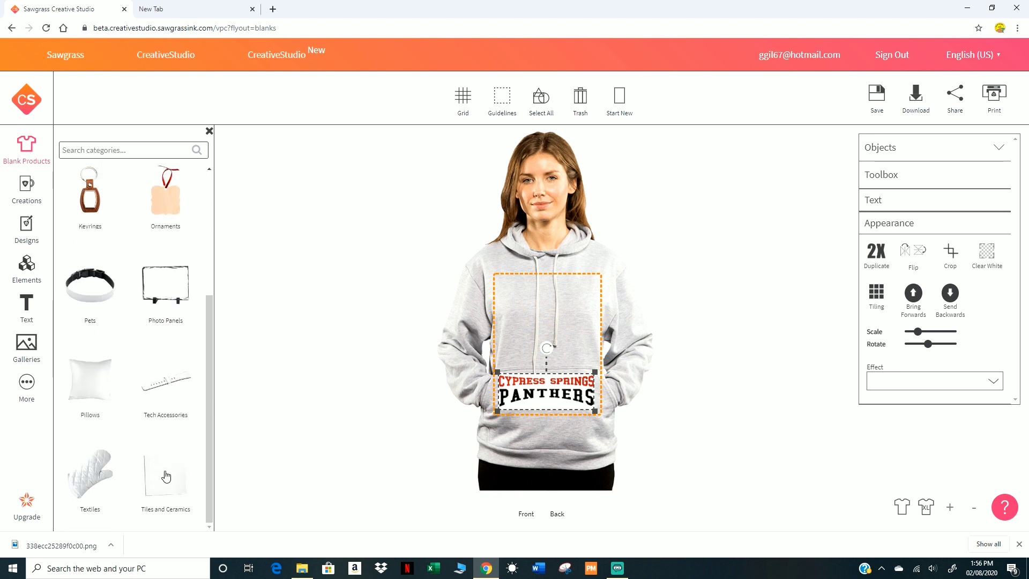
pyautogui.scroll(4, 161, 413)
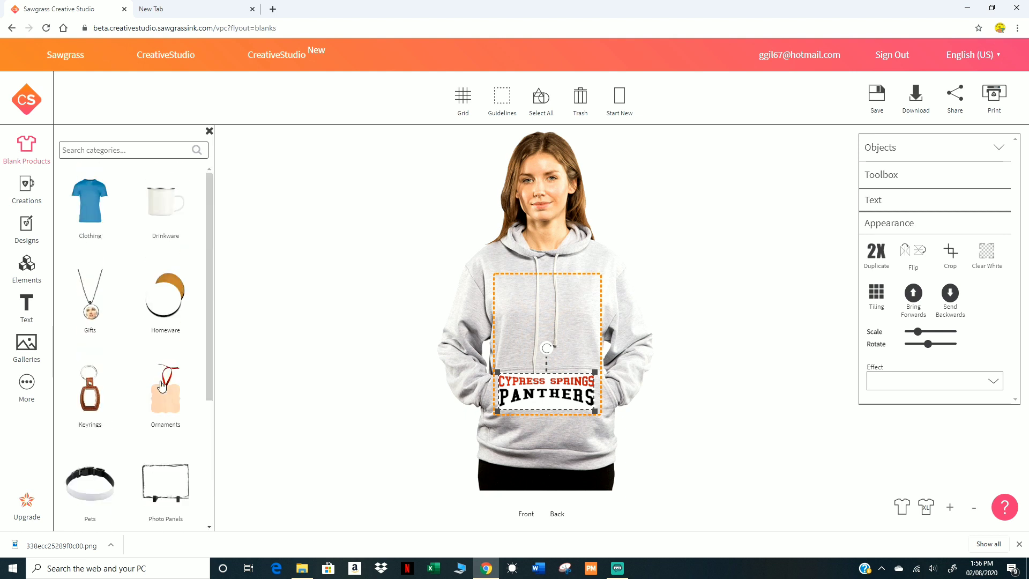
pyautogui.scroll(-4, 180, 348)
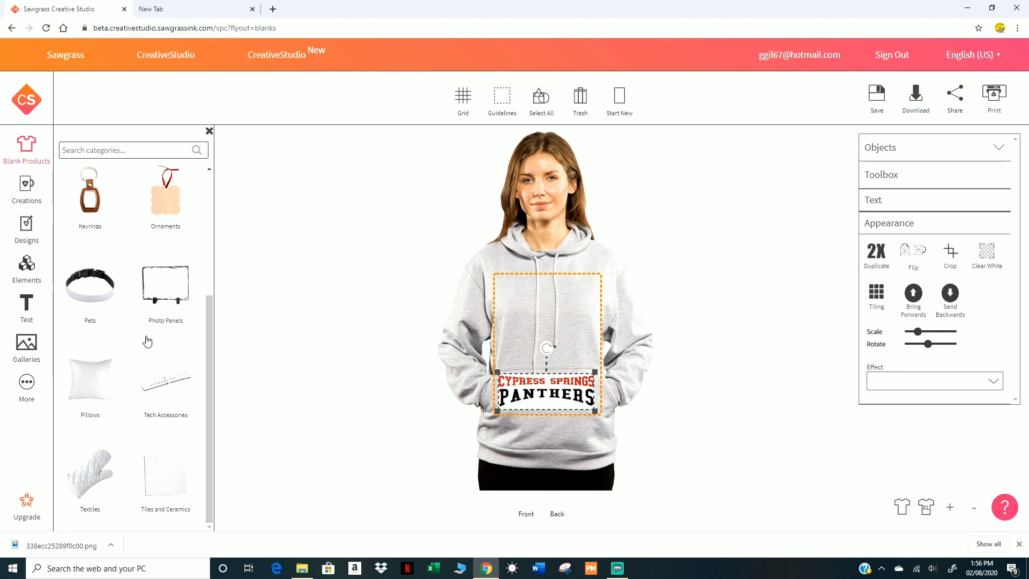
# Open the original CreativeStudio designer from the Sawgrass site and start a horizontal MP62-0810 MouseMates Mousepad found by searching for "mouse"
pyautogui.click(52, 55)
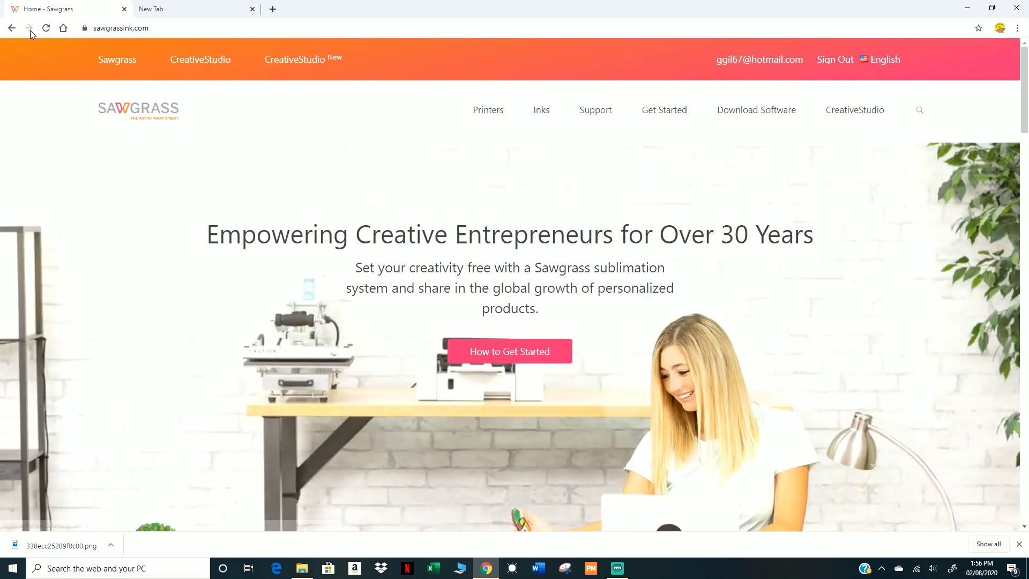
pyautogui.click(193, 58)
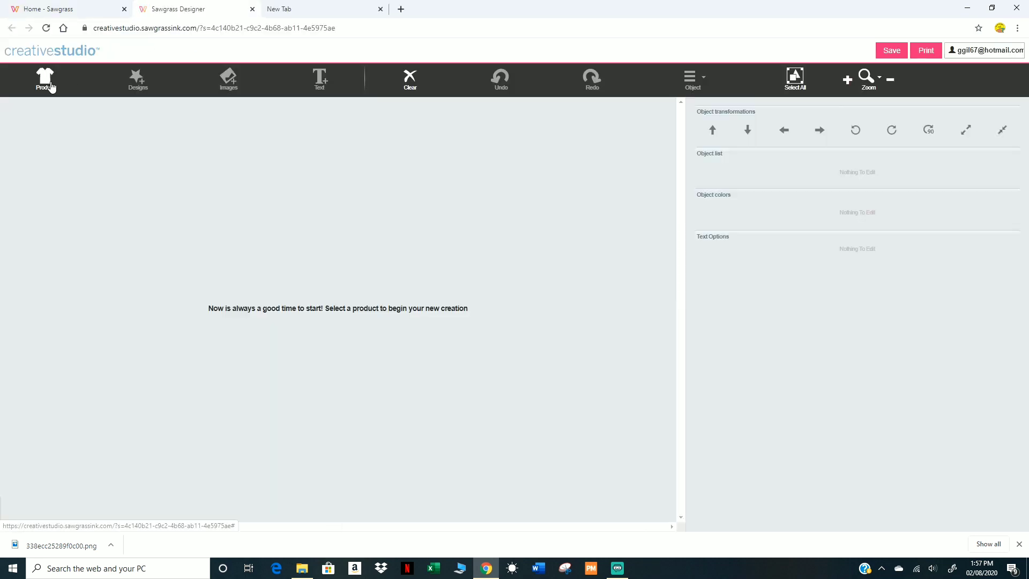
pyautogui.click(49, 82)
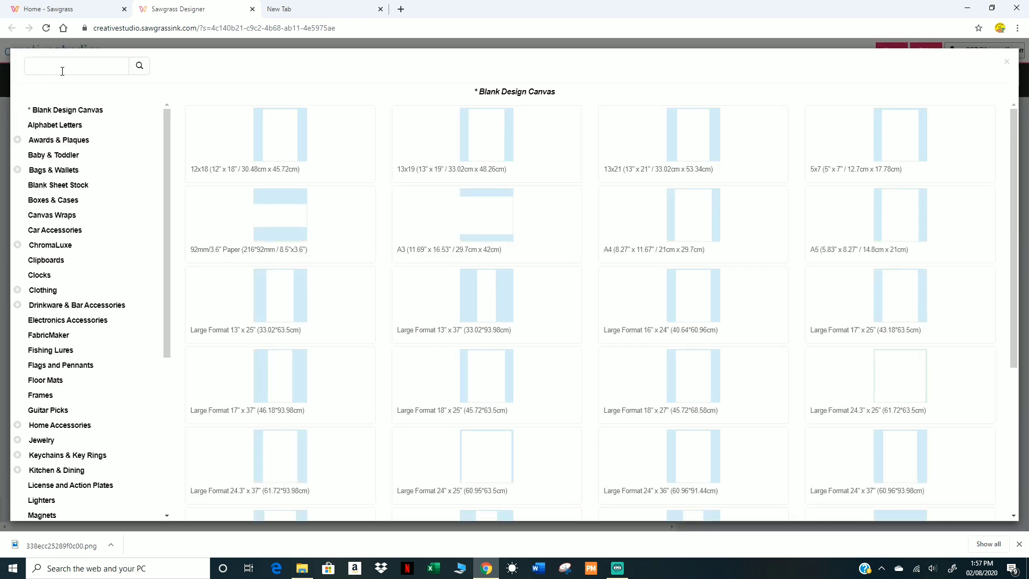
pyautogui.click(63, 70)
pyautogui.write('mouse')
pyautogui.click(140, 66)
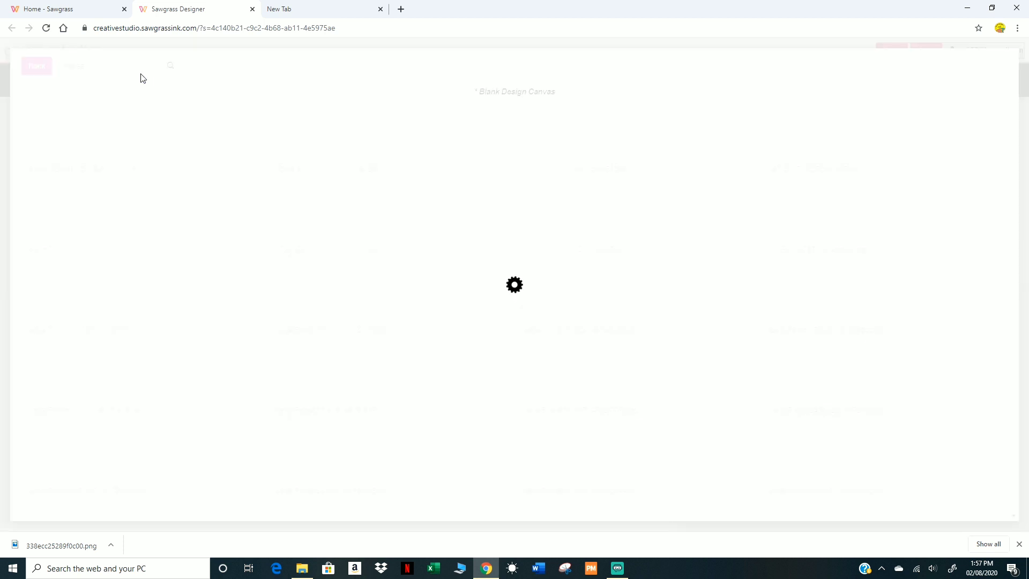
pyautogui.click(138, 133)
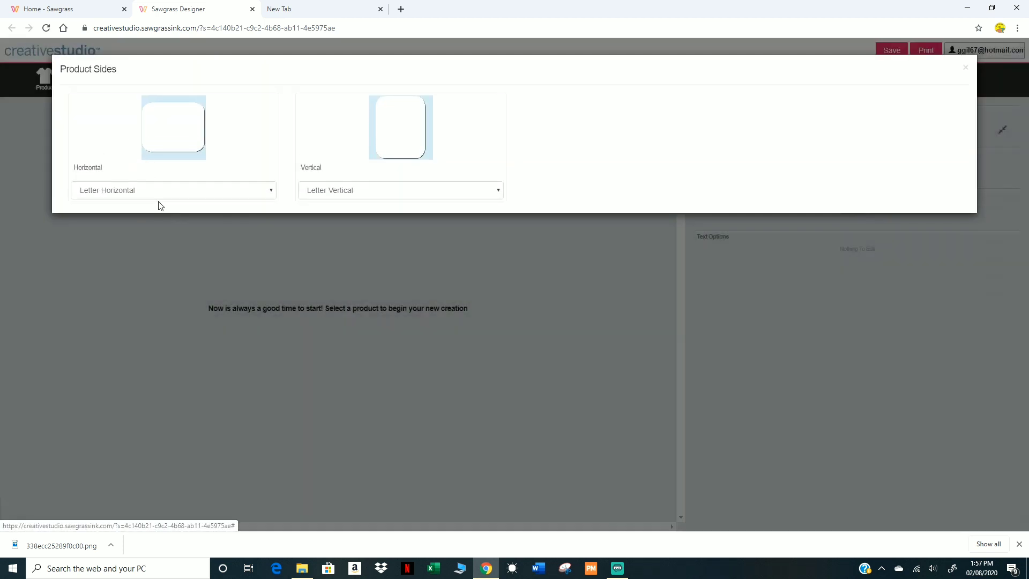
pyautogui.click(183, 137)
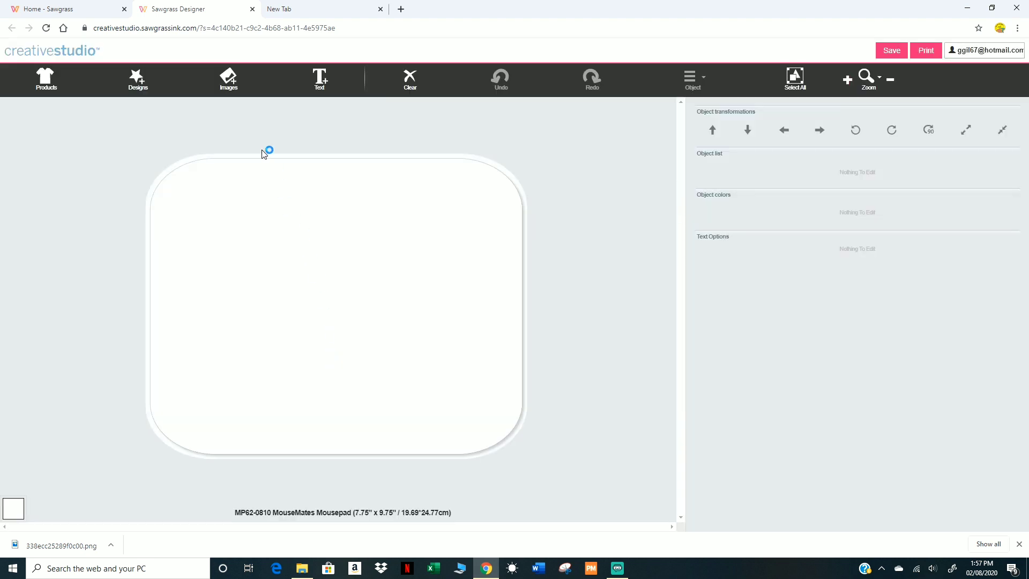
# Insert the Army silhouette image from My Images onto the mousepad
pyautogui.click(227, 81)
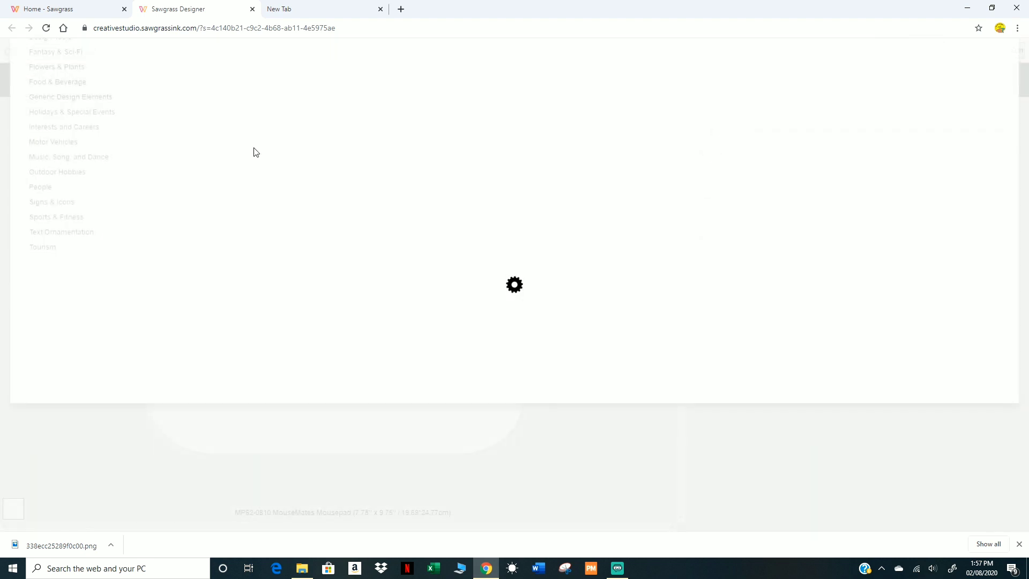
pyautogui.scroll(-4, 384, 320)
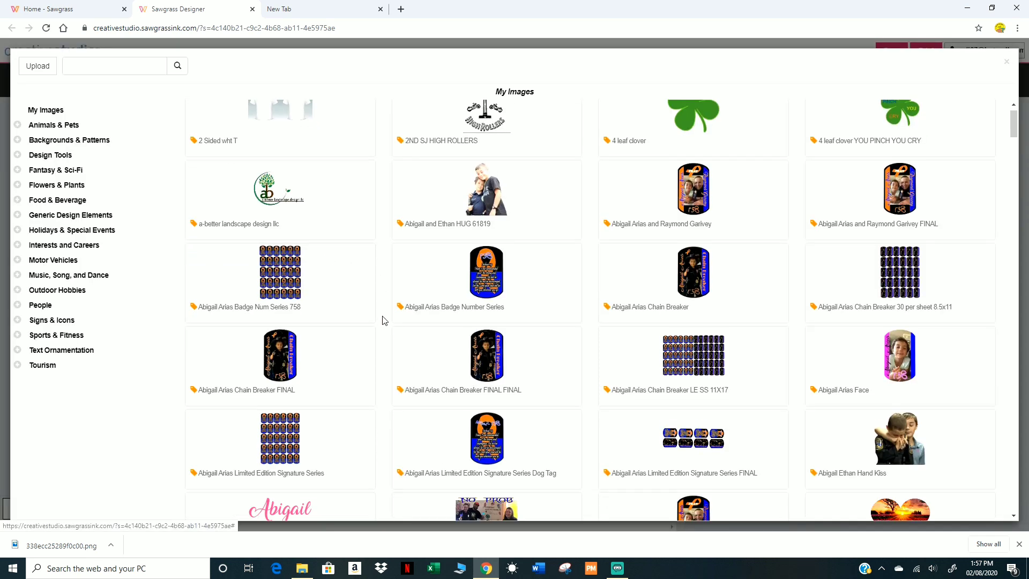
pyautogui.scroll(-11, 384, 320)
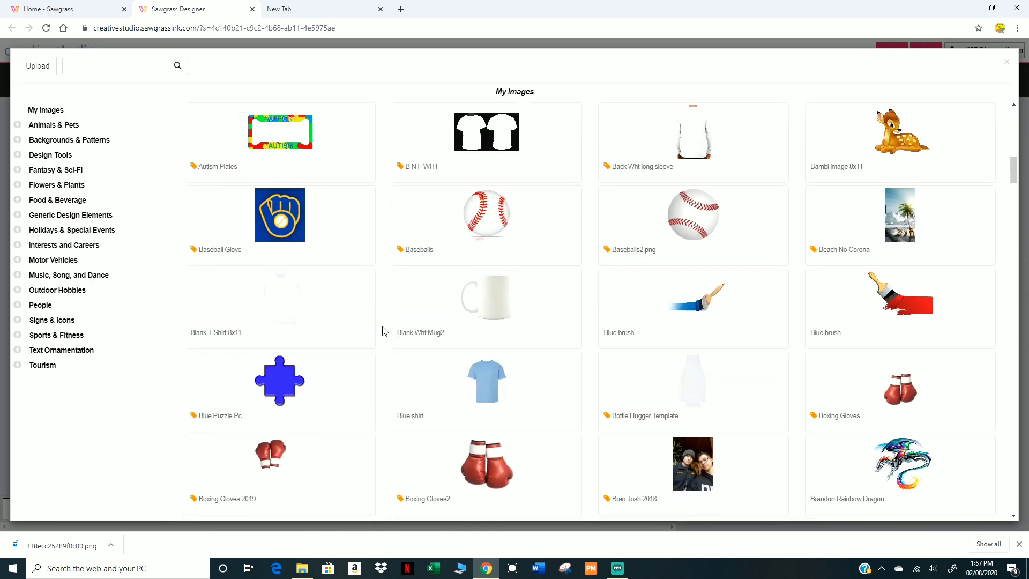
pyautogui.scroll(8, 378, 326)
pyautogui.click(271, 354)
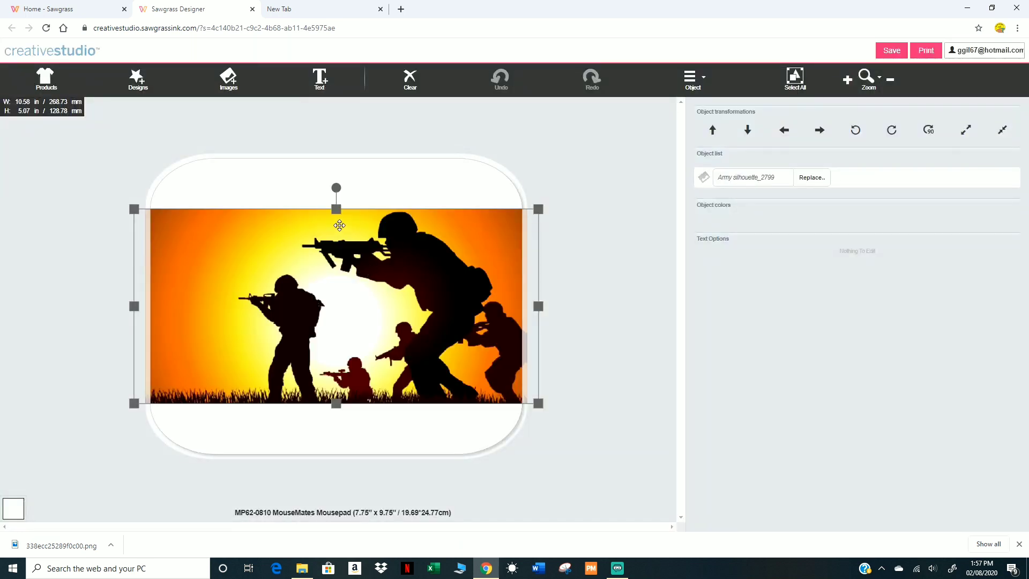
# Stretch the Army silhouette image vertically and narrow both sides to cover the mousepad at about 10.1 by 7.96 in
pyautogui.moveTo(341, 196); pyautogui.dragTo(340, 143)
pyautogui.moveTo(337, 409); pyautogui.dragTo(333, 460)
pyautogui.moveTo(537, 305); pyautogui.dragTo(528, 306)
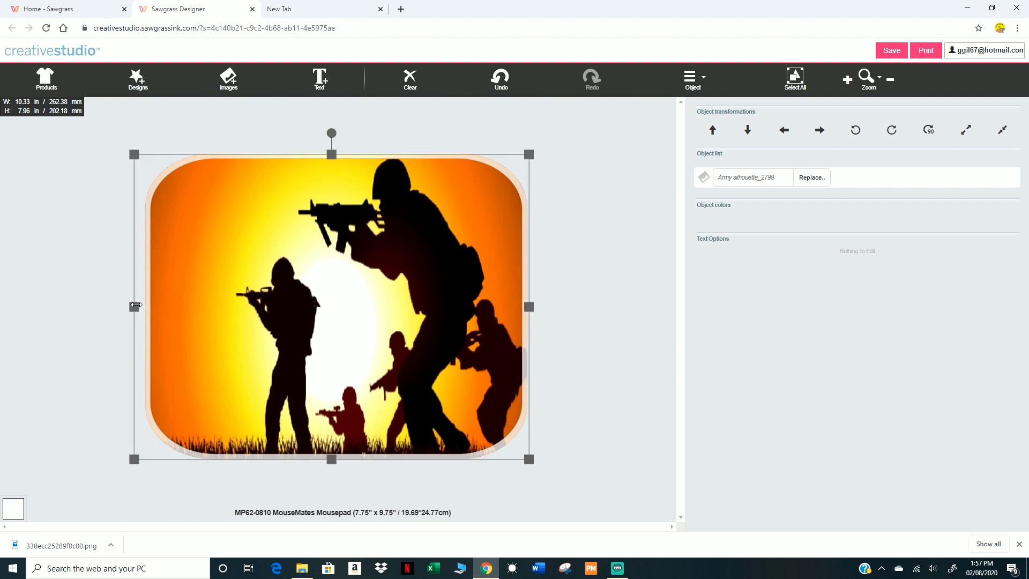
pyautogui.moveTo(134, 307); pyautogui.dragTo(143, 306)
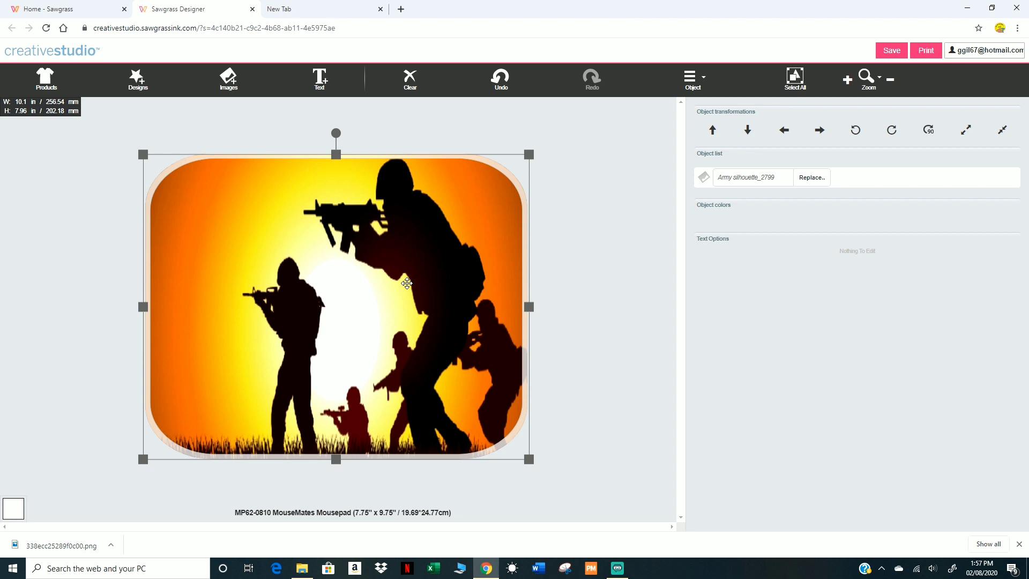
# Return to the new CreativeStudio, start a new creation and look through the blank product categories
pyautogui.click(63, 12)
pyautogui.click(289, 59)
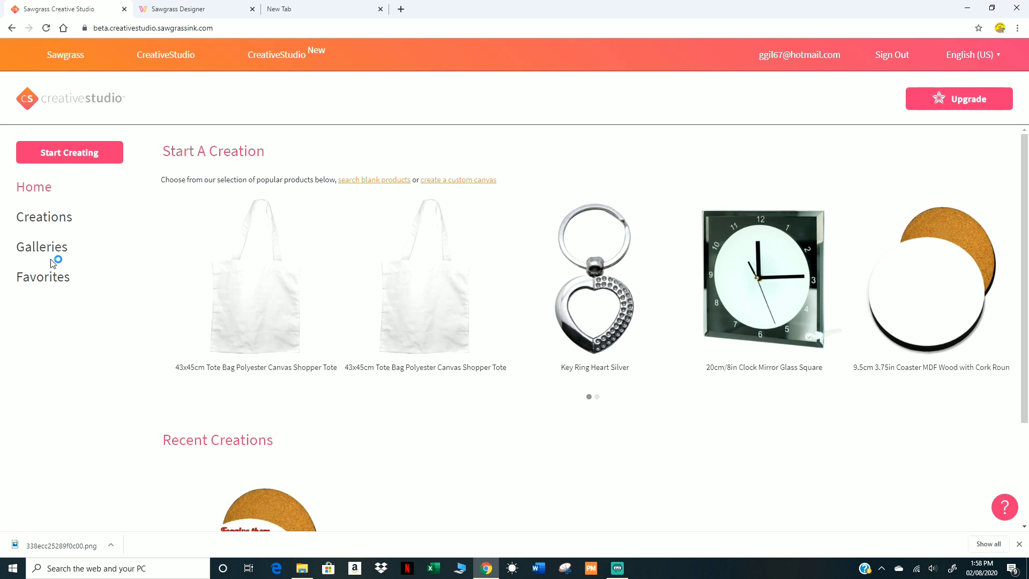
pyautogui.click(39, 227)
pyautogui.click(65, 154)
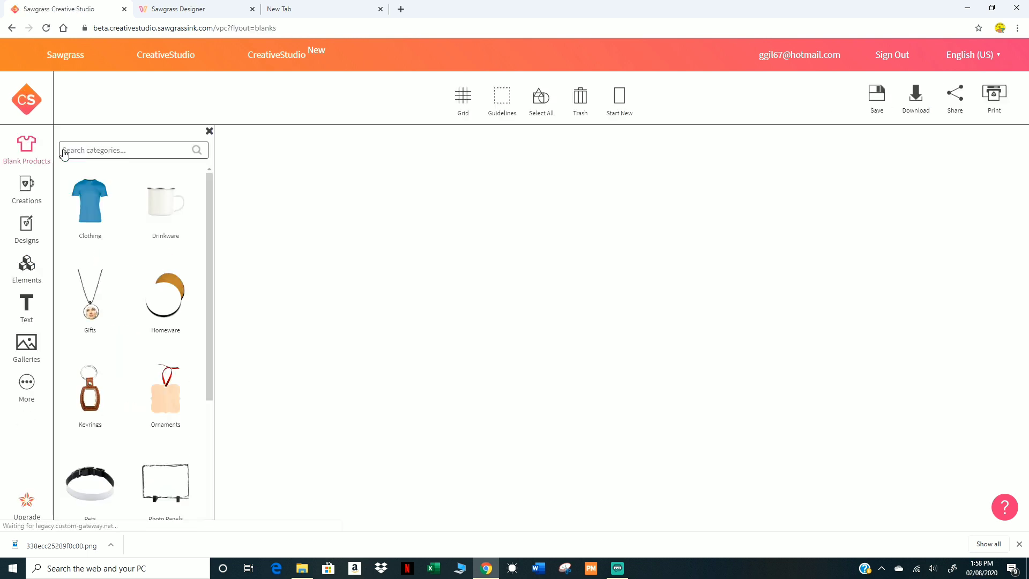
pyautogui.scroll(-3, 142, 378)
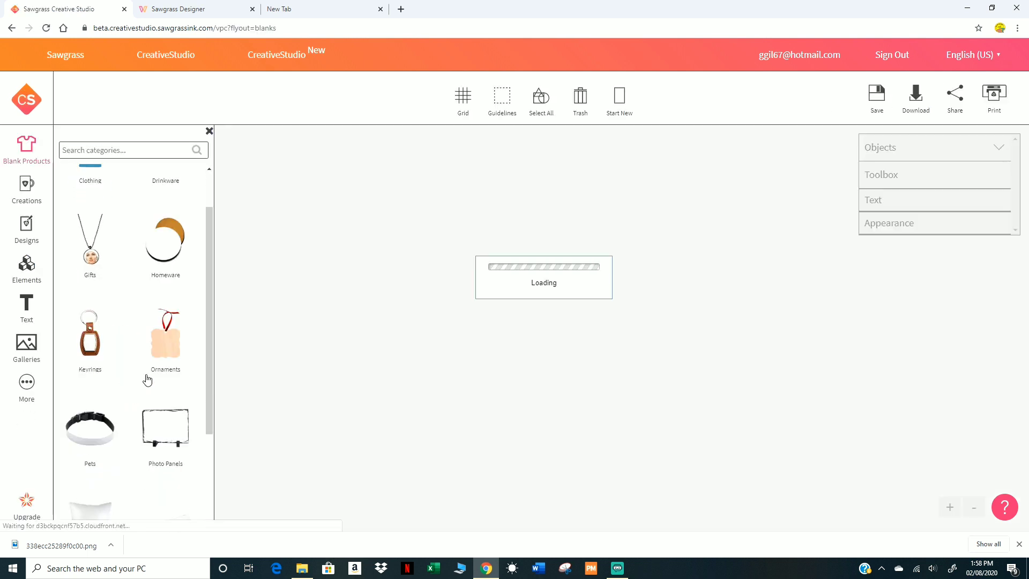
pyautogui.scroll(-1, 138, 371)
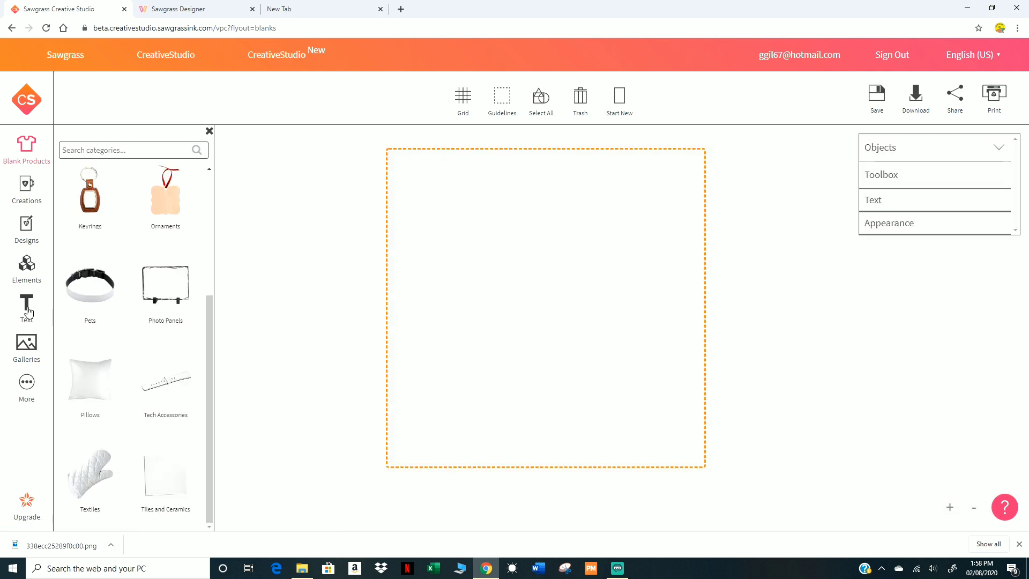
# Create a custom print area in inches, 10 in wide and 8 in high
pyautogui.click(27, 384)
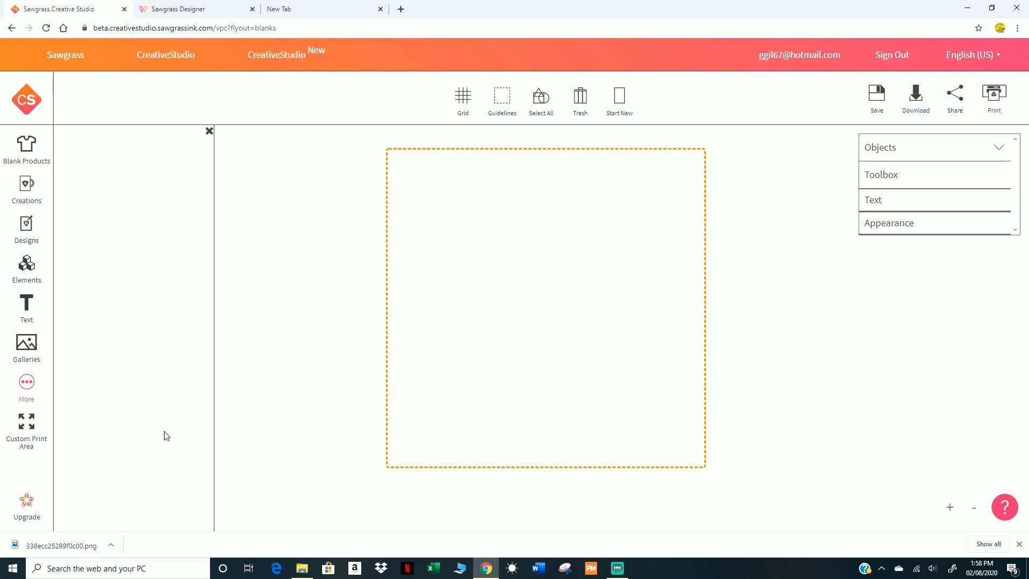
pyautogui.click(22, 428)
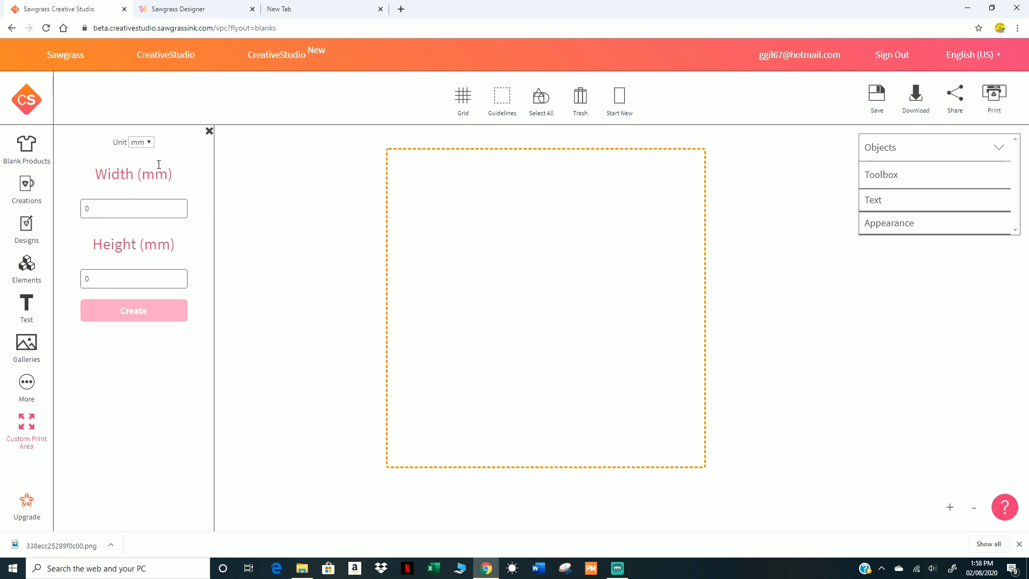
pyautogui.click(148, 142)
pyautogui.click(135, 175)
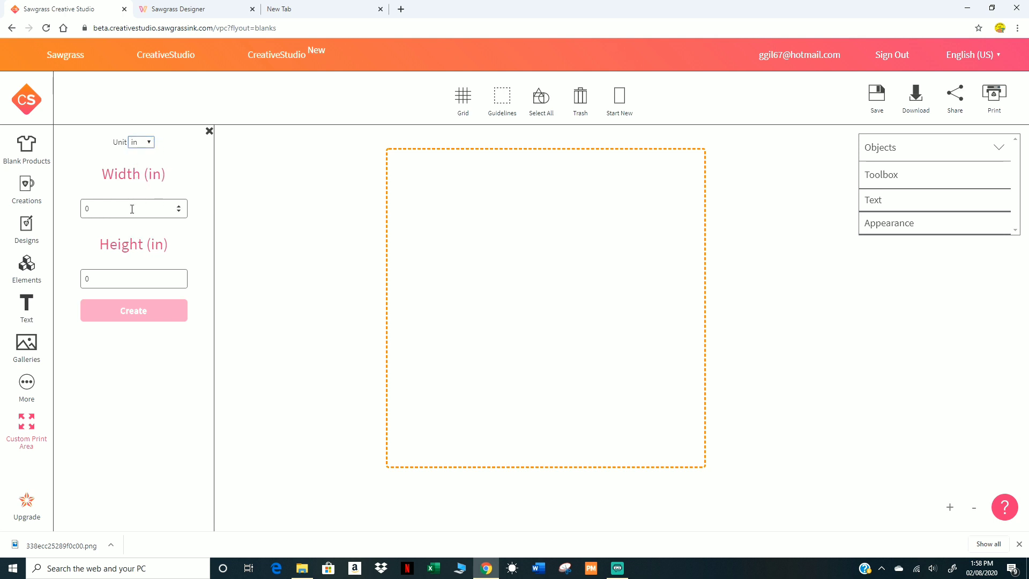
pyautogui.moveTo(119, 209); pyautogui.dragTo(82, 213)
pyautogui.doubleClick(91, 273)
pyautogui.write('8')
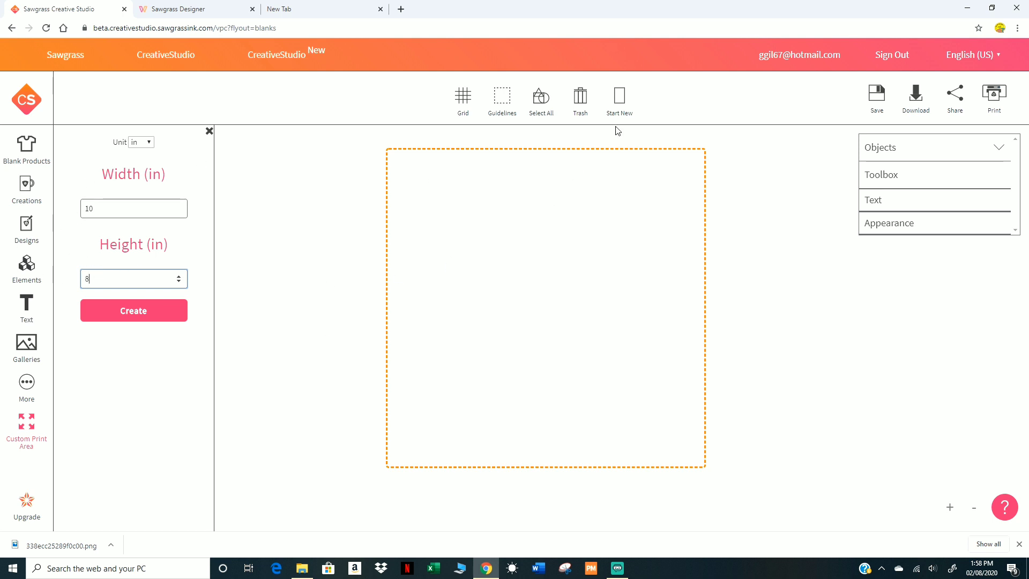
pyautogui.click(134, 310)
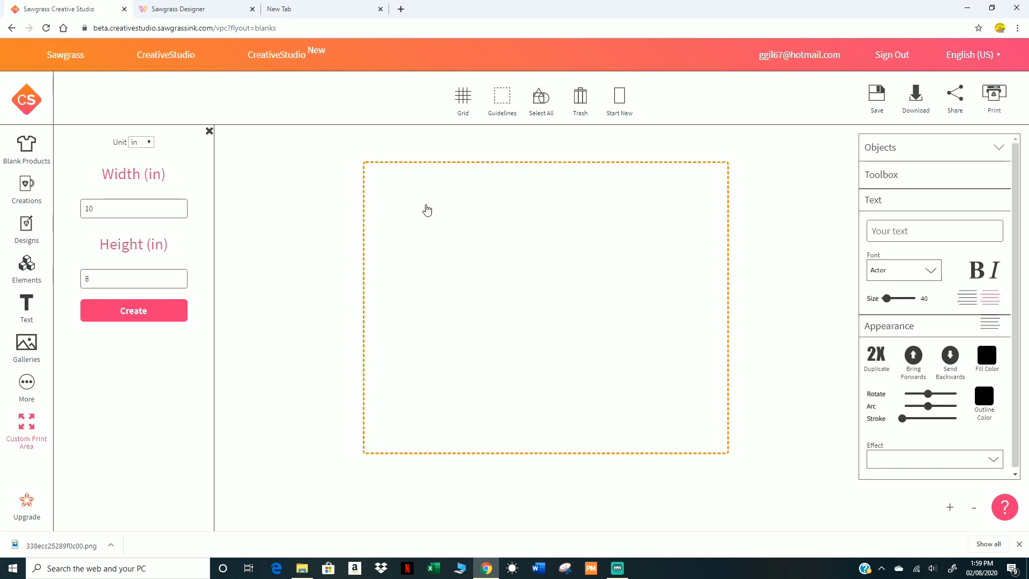
# Look through the gallery images and blank product categories, and reveal the Custom Print Area option again
pyautogui.click(26, 229)
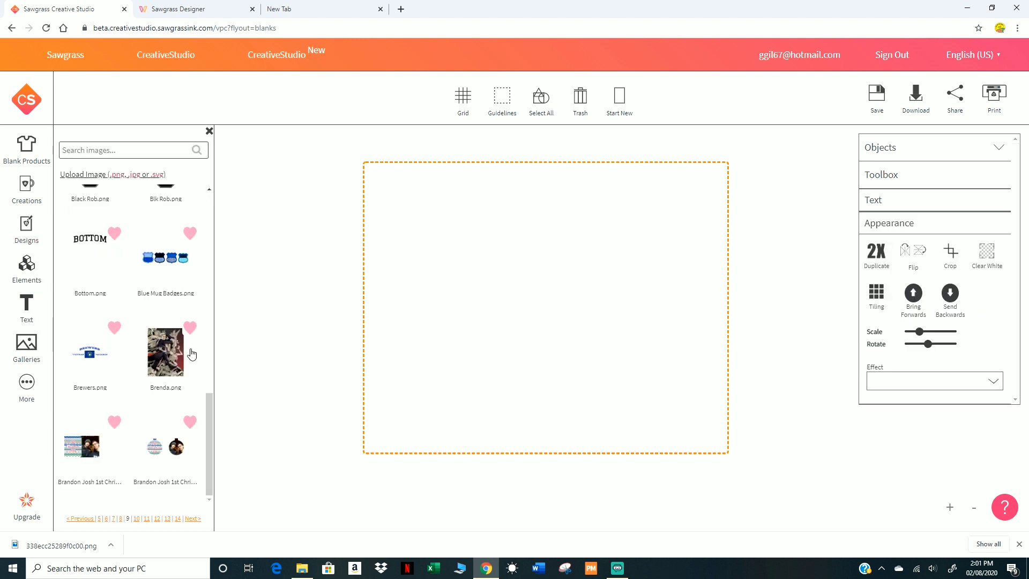
pyautogui.click(42, 163)
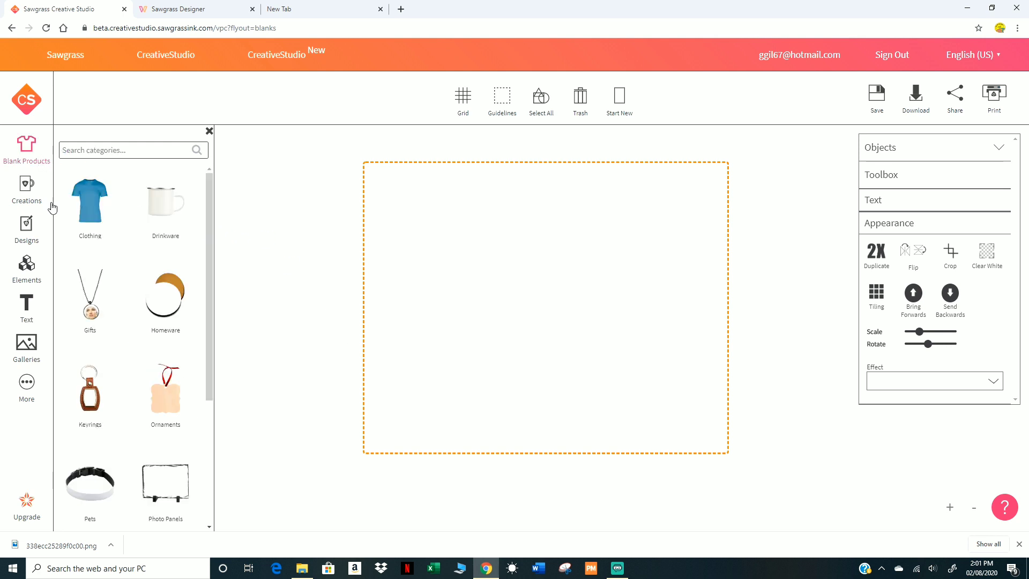
pyautogui.scroll(-4, 138, 419)
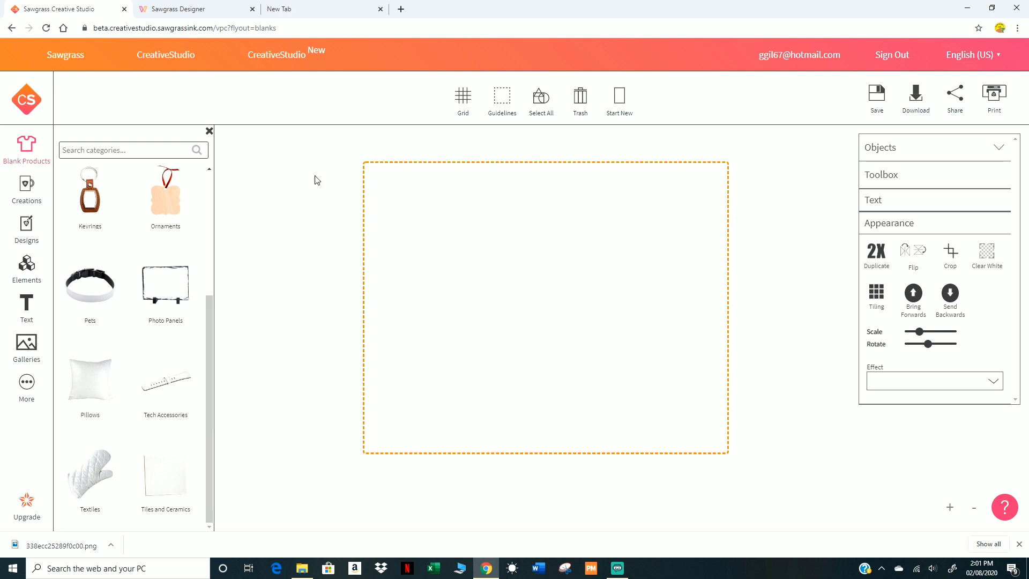
pyautogui.click(27, 393)
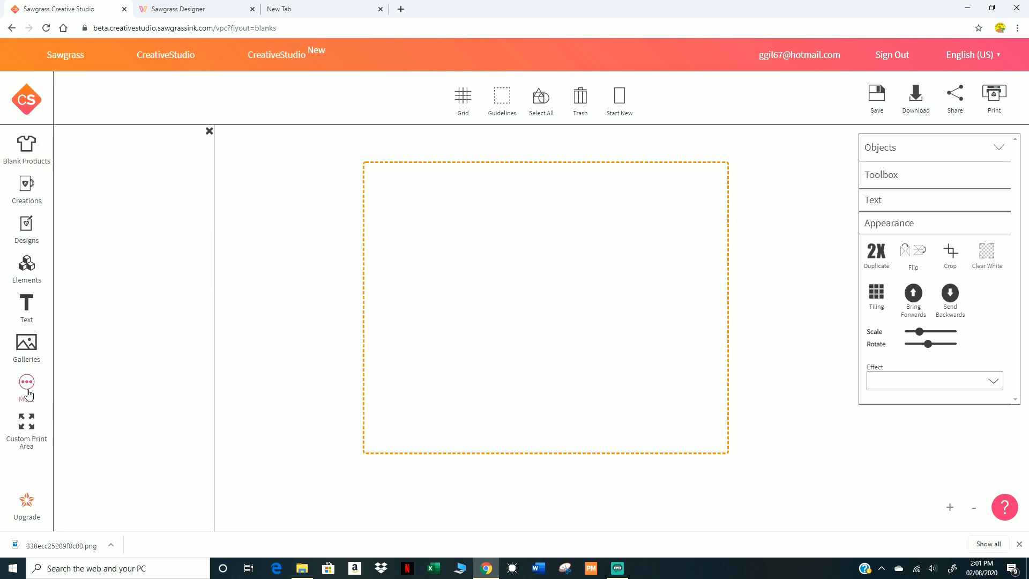
# Filter the design categories by "free" and place the Mother 3 design from the free Holidays & Special Events category on the print area
pyautogui.click(30, 429)
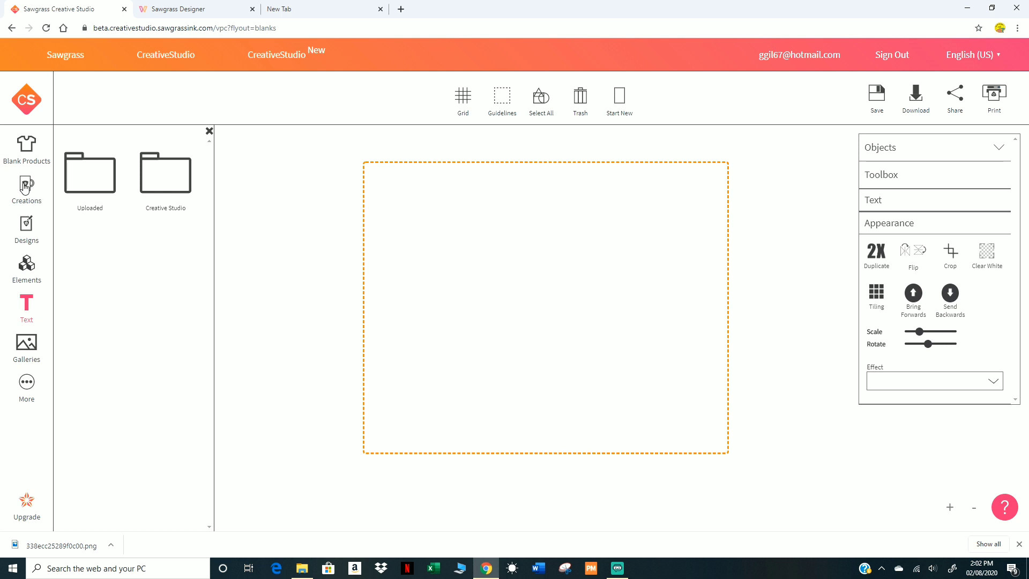
pyautogui.click(23, 198)
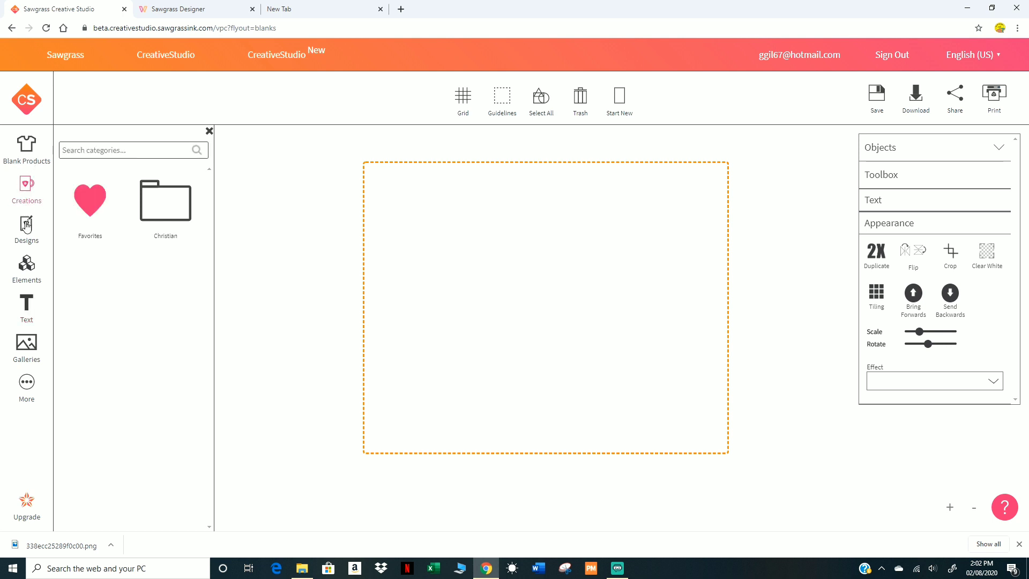
pyautogui.click(26, 225)
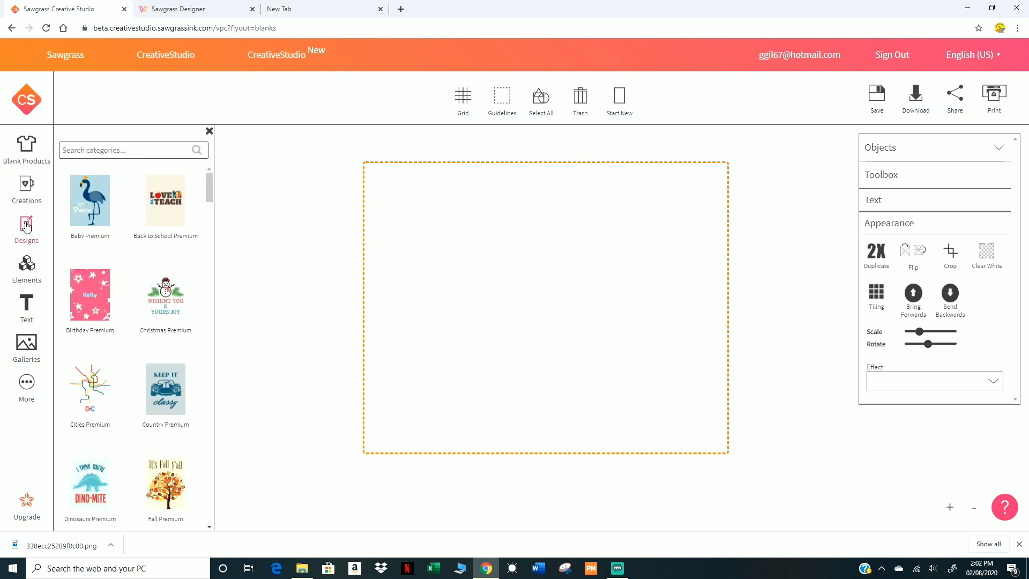
pyautogui.write('free')
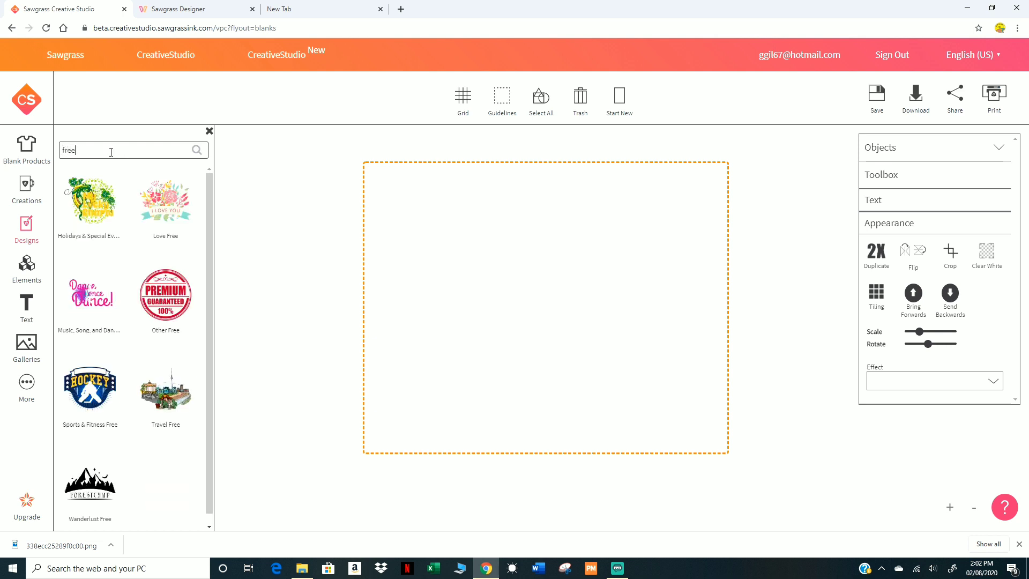
pyautogui.scroll(-1, 103, 274)
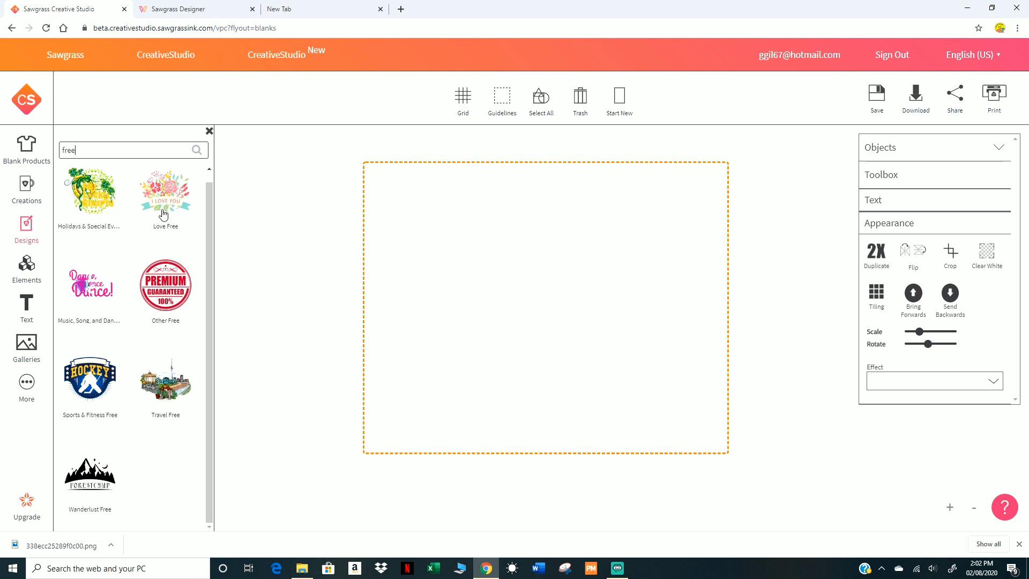
pyautogui.click(94, 204)
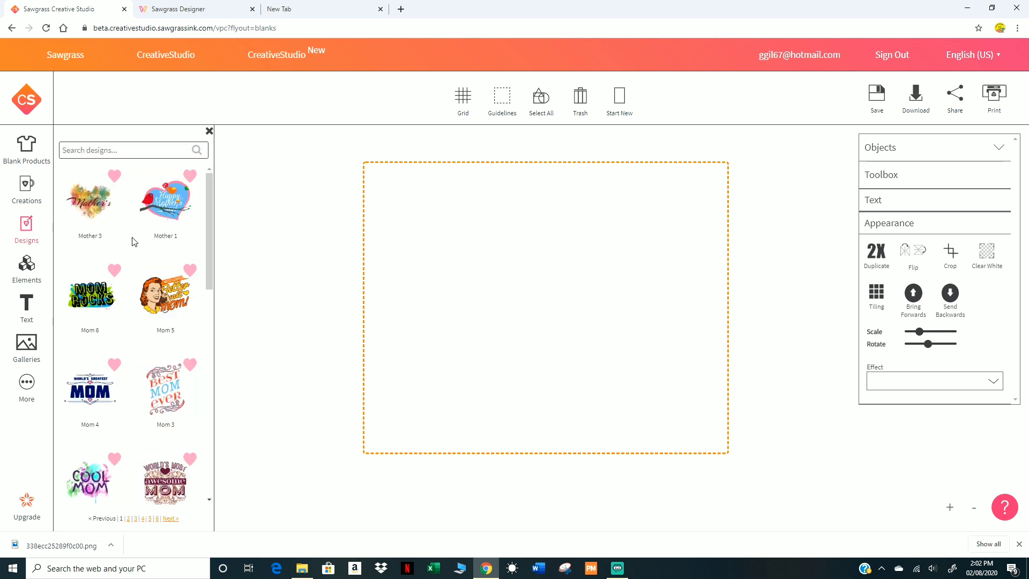
pyautogui.click(96, 215)
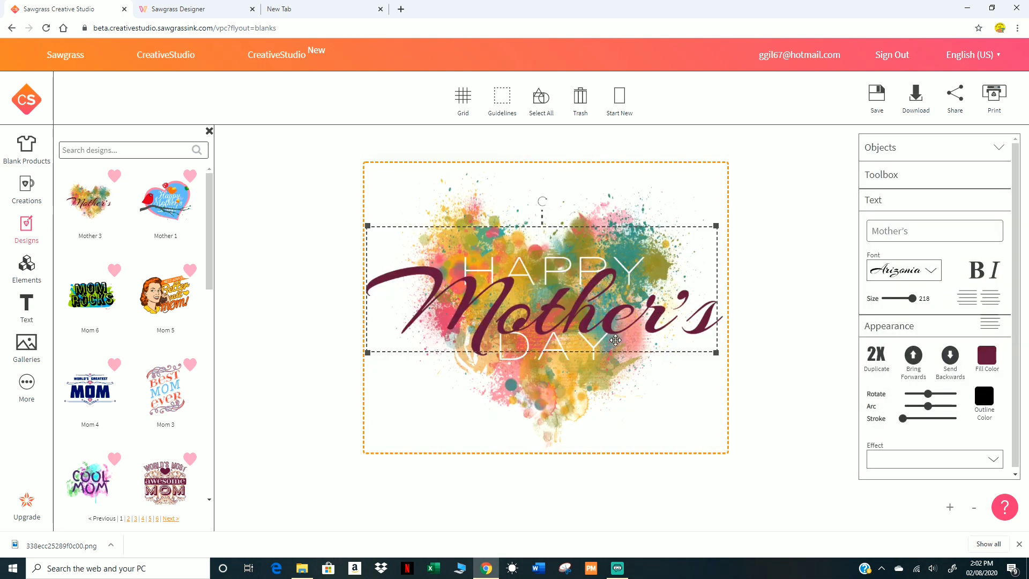
# Browse through the font pages and set the "Mother's" text in the Yellowtail font
pyautogui.click(932, 273)
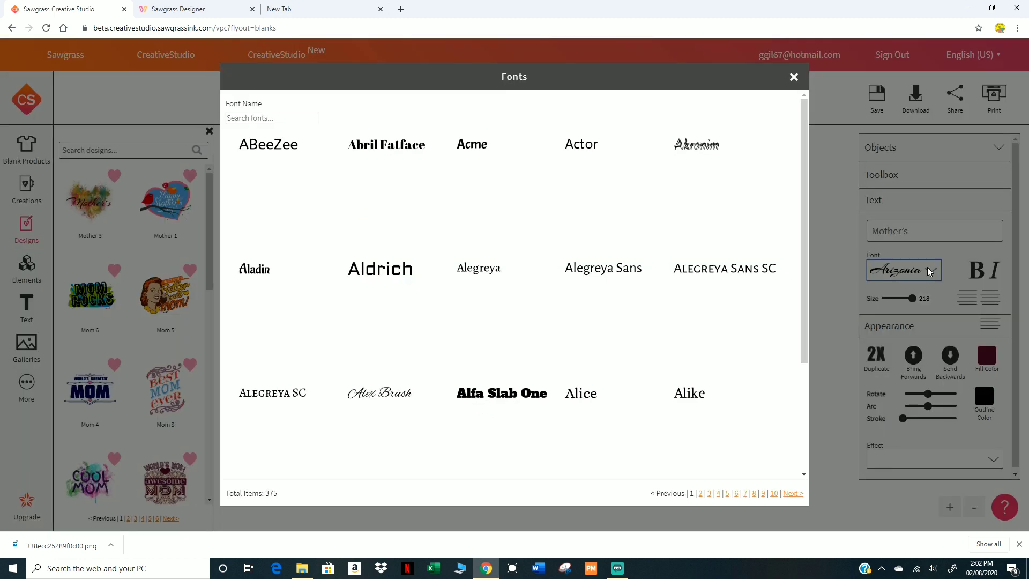
pyautogui.scroll(-3, 480, 215)
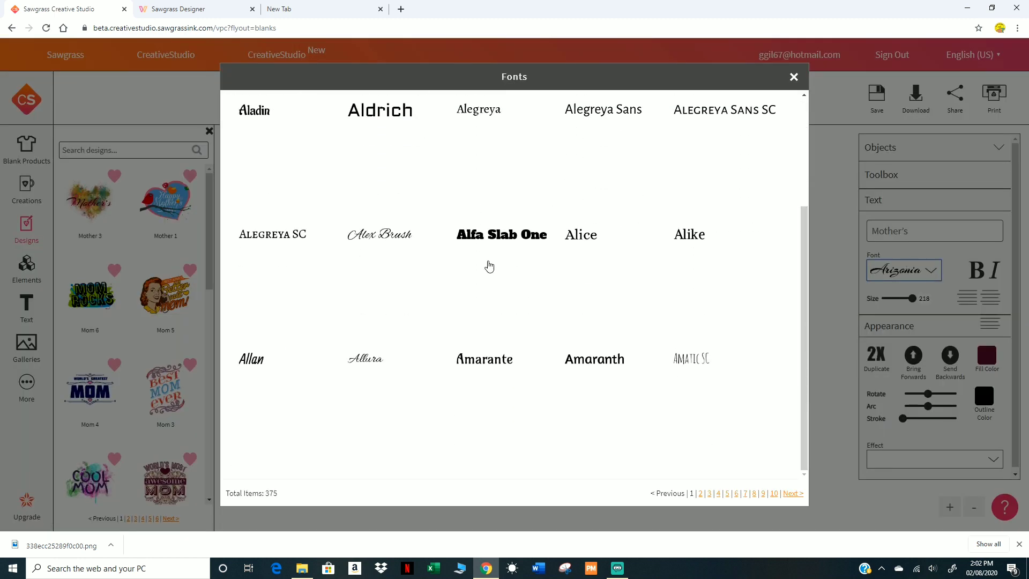
pyautogui.click(792, 494)
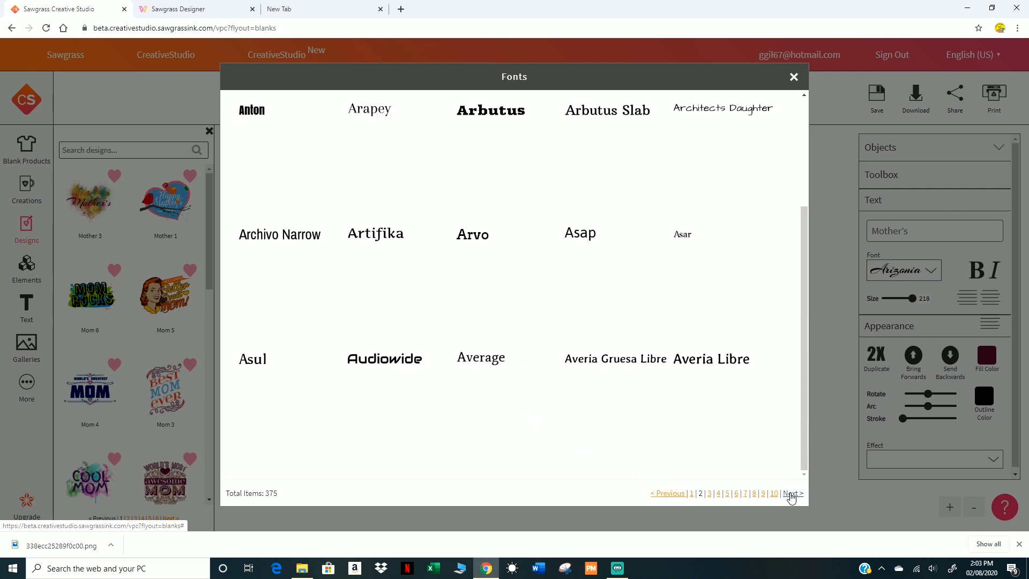
pyautogui.click(791, 494)
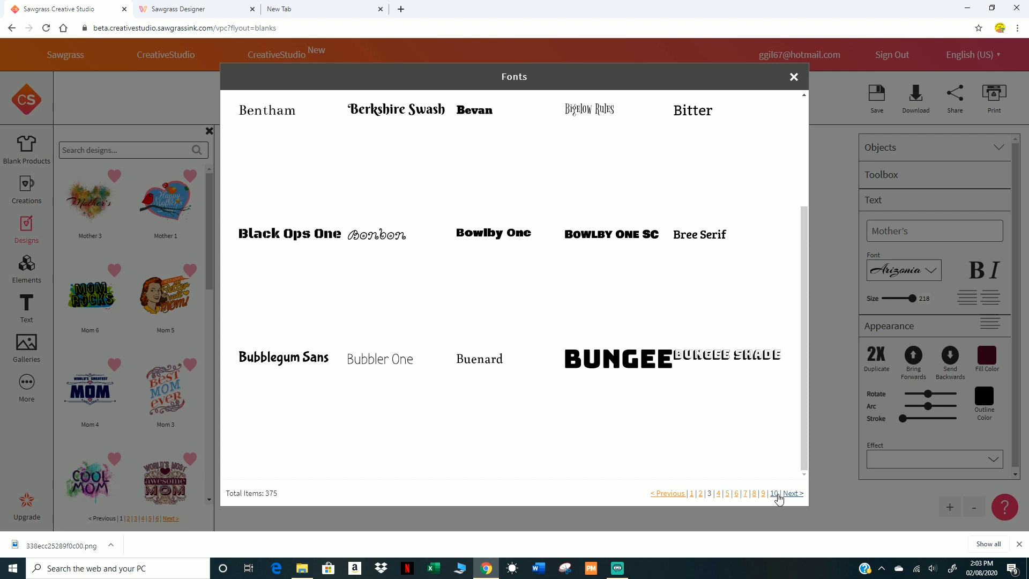
pyautogui.click(774, 494)
pyautogui.click(775, 493)
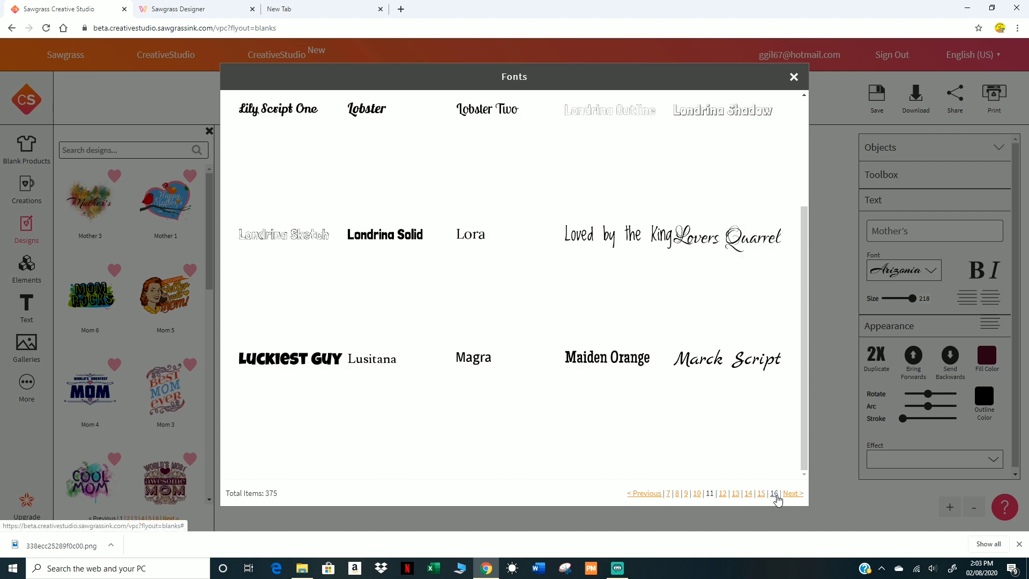
pyautogui.click(775, 494)
pyautogui.click(775, 493)
pyautogui.click(787, 494)
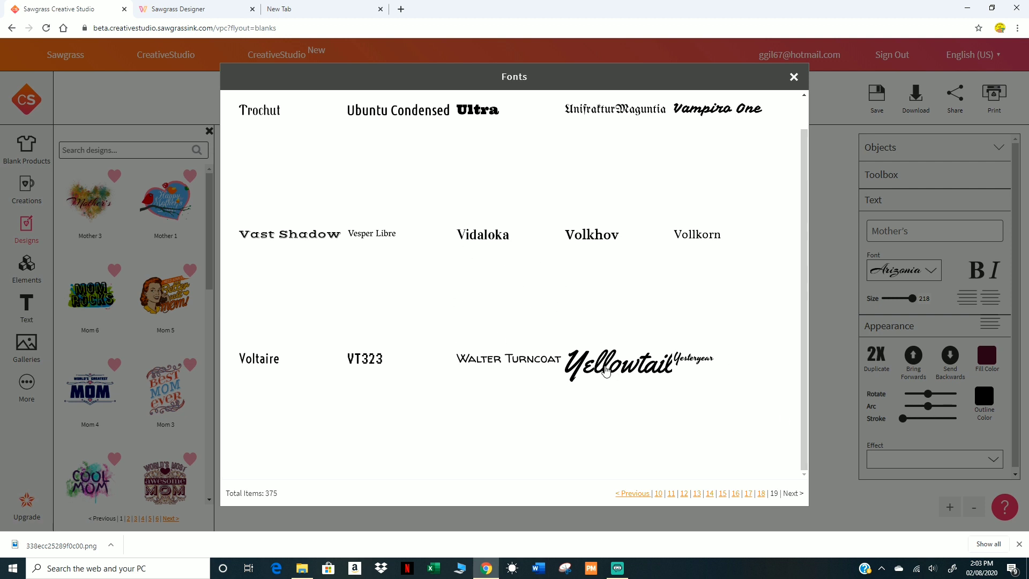
pyautogui.click(606, 370)
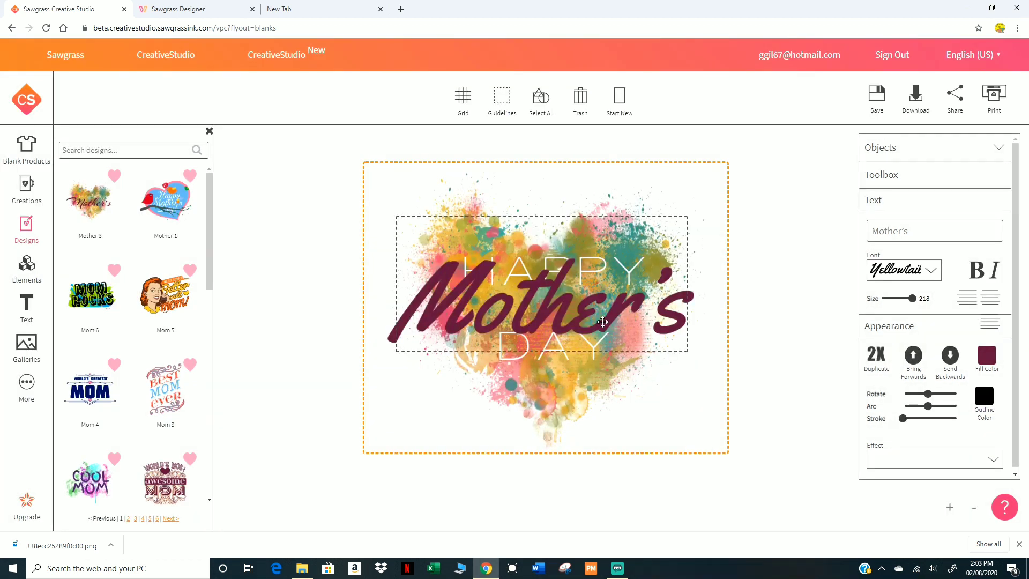
# Change the font of the "Mother's" text to Alex Brush
pyautogui.click(932, 273)
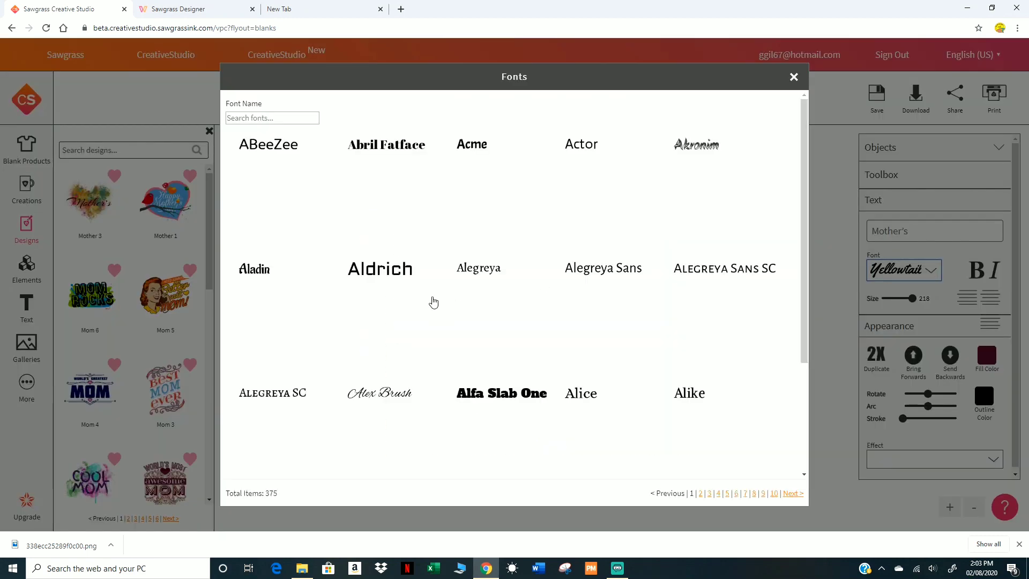
pyautogui.click(379, 394)
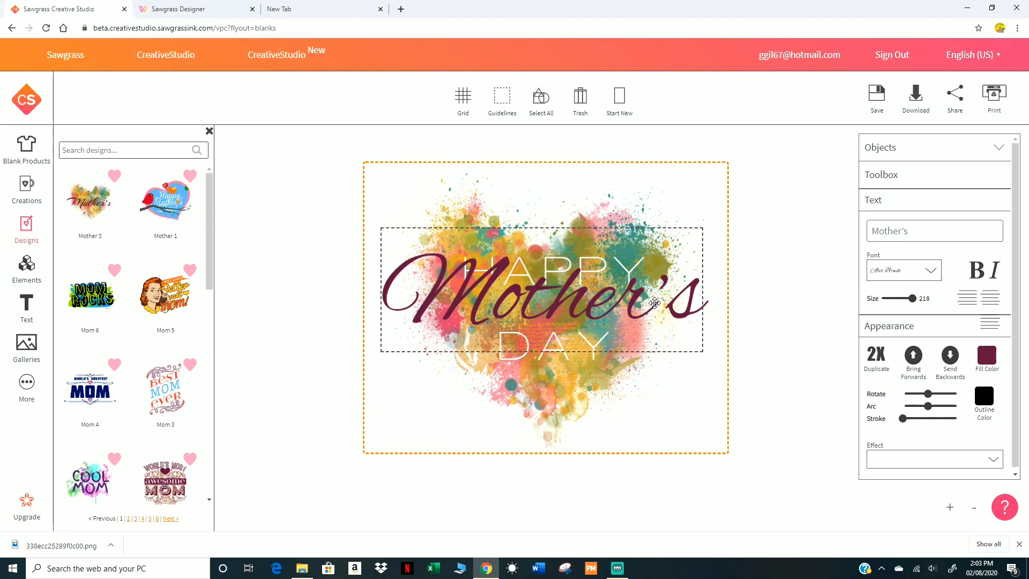
# Shift the "Mother's" text slightly down between HAPPY and DAY, and send it backwards
pyautogui.moveTo(634, 310); pyautogui.dragTo(633, 316)
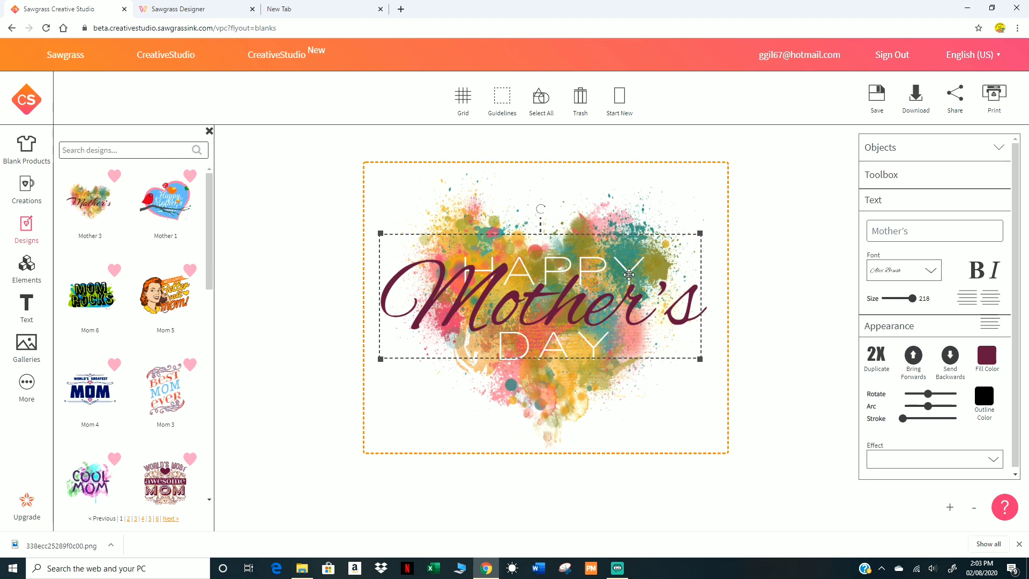
pyautogui.click(725, 229)
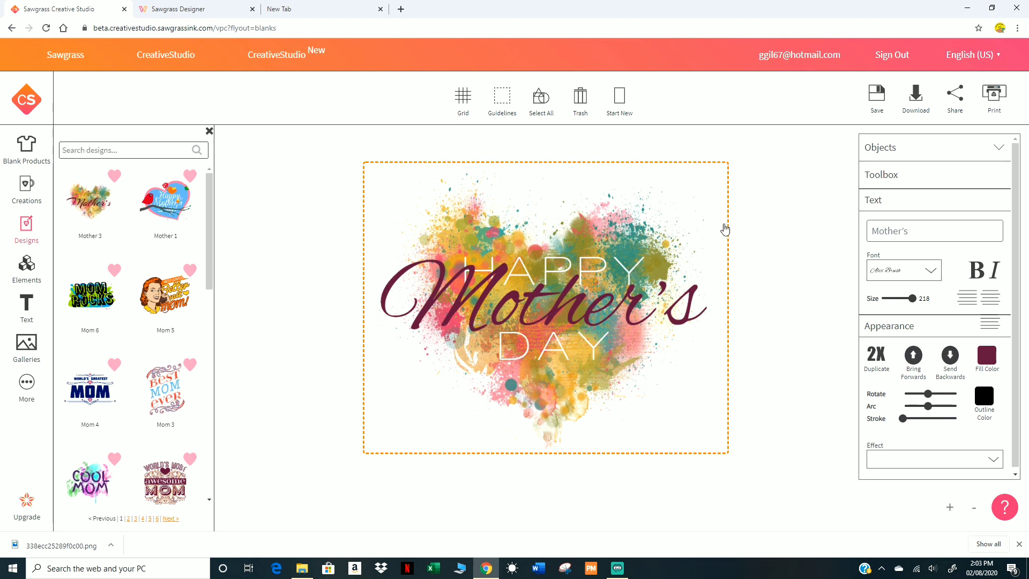
pyautogui.moveTo(629, 274); pyautogui.dragTo(628, 281)
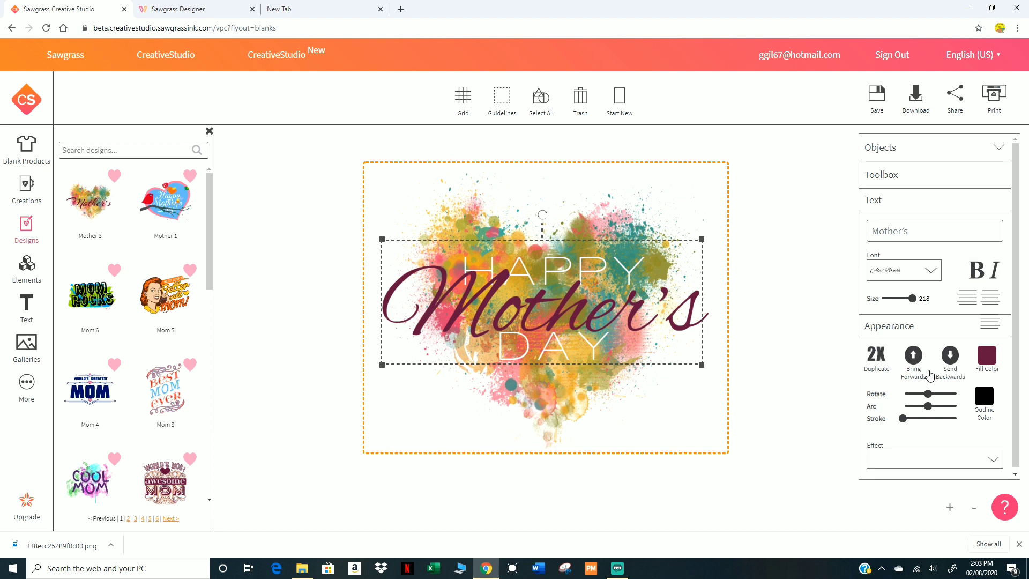
pyautogui.click(951, 356)
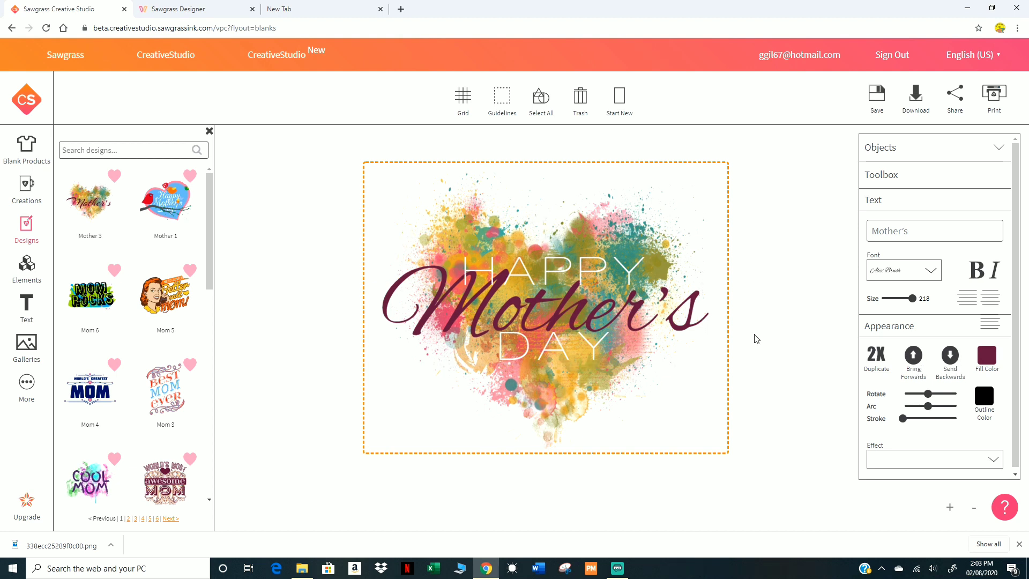
# Change the font of both the HAPPY and DAY texts to Aldrich
pyautogui.click(599, 273)
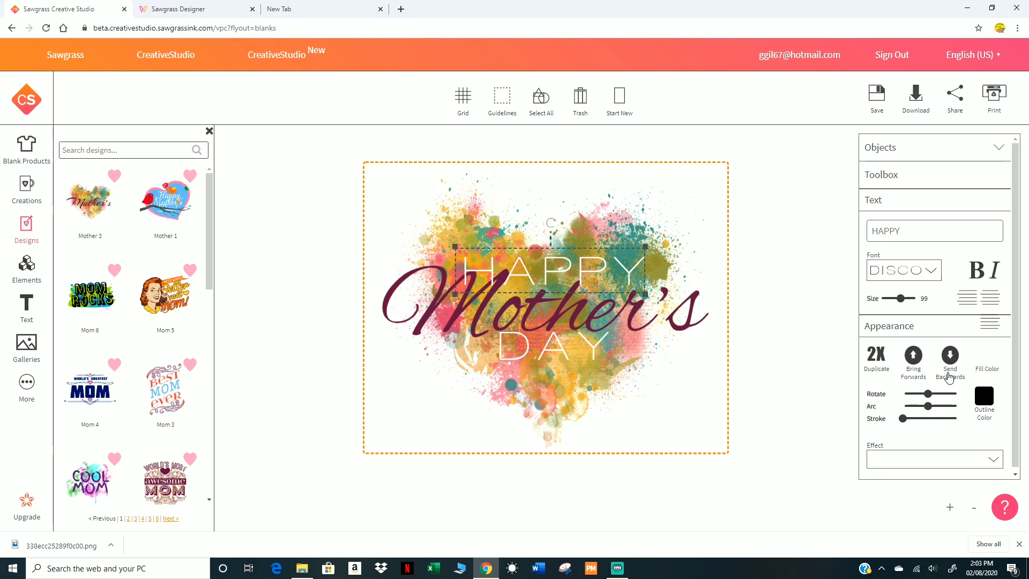
pyautogui.click(934, 274)
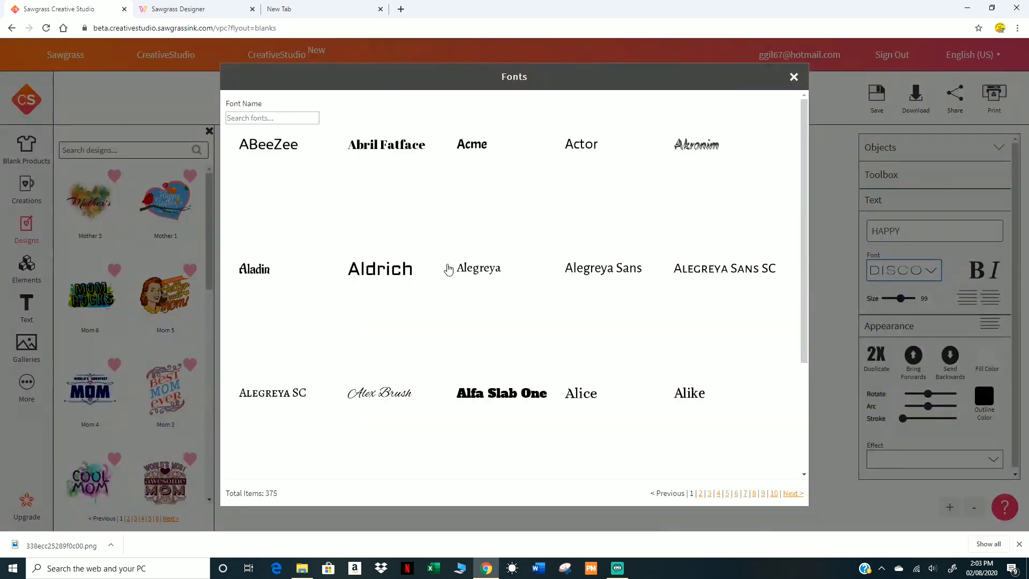
pyautogui.click(389, 270)
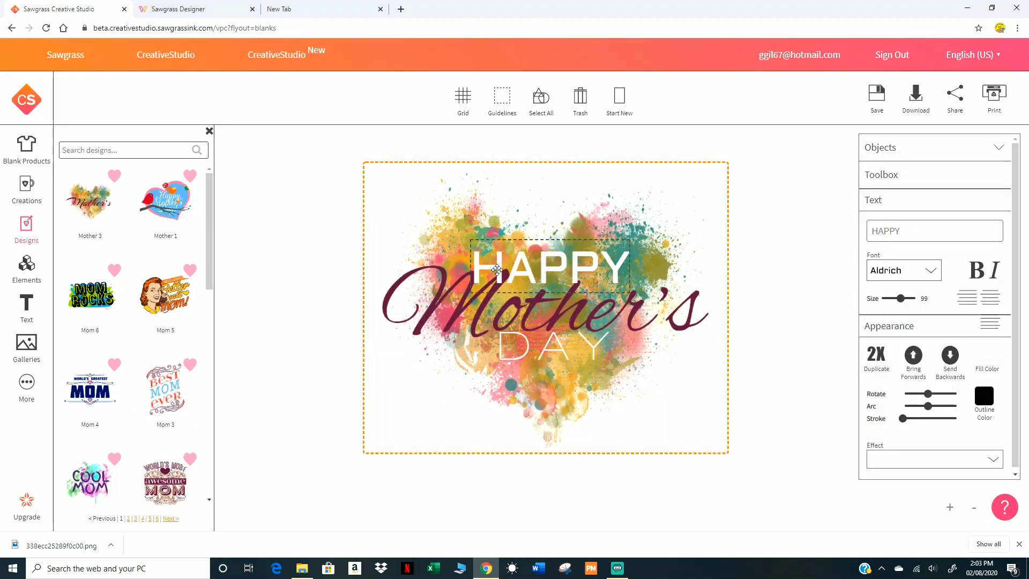
pyautogui.click(591, 348)
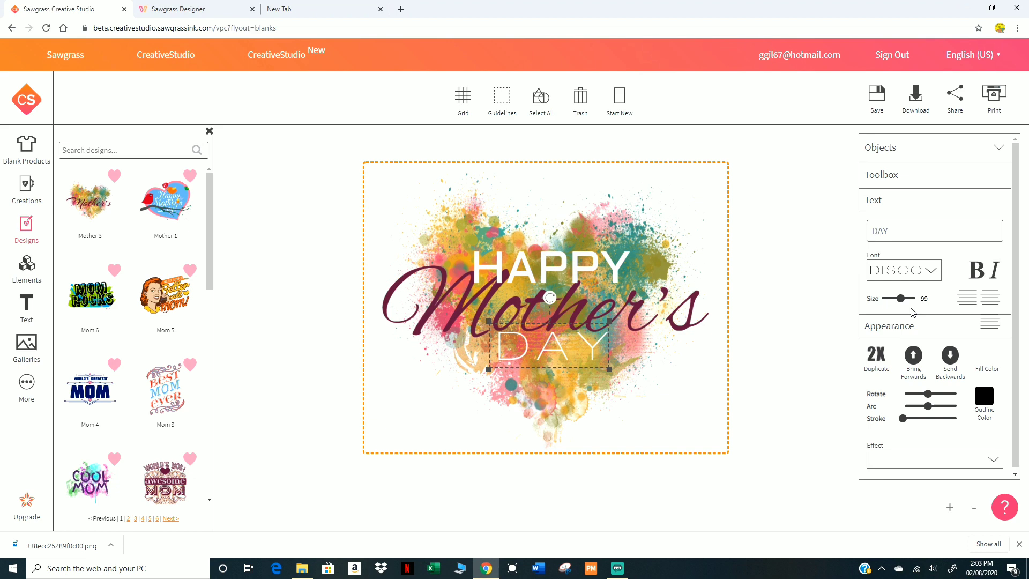
pyautogui.click(937, 275)
pyautogui.click(397, 275)
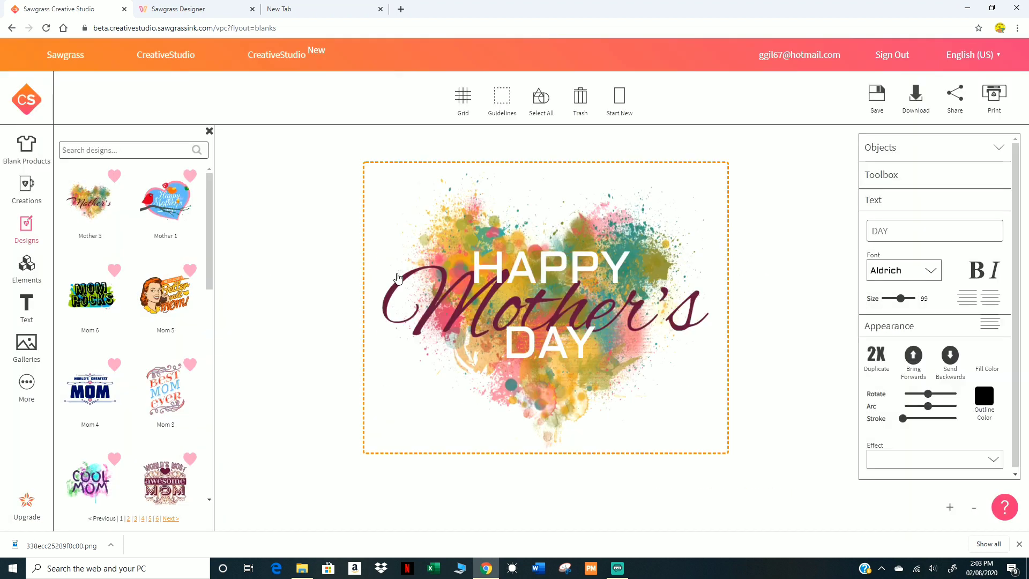
# Shift the heart background and the DAY text slightly down, leaving nothing selected
pyautogui.click(630, 217)
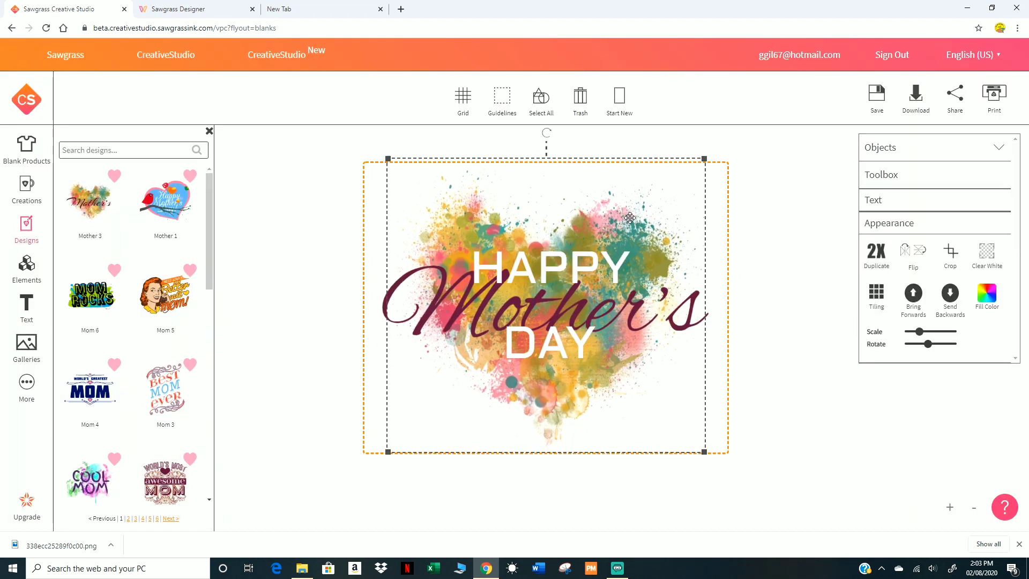
pyautogui.moveTo(630, 217)
pyautogui.mouseDown()
pyautogui.moveTo(631, 190)
pyautogui.moveTo(629, 224)
pyautogui.mouseUp()
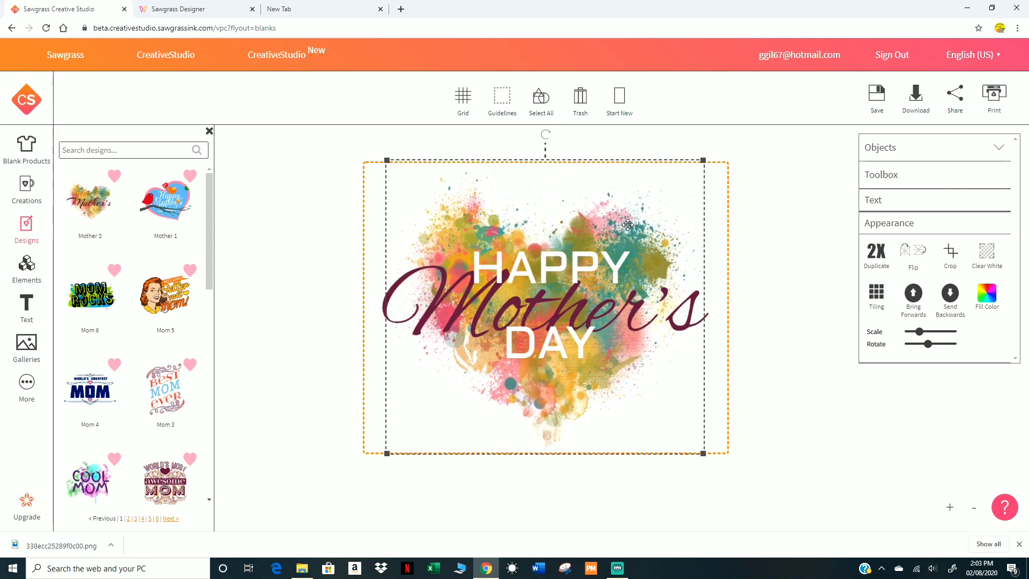
pyautogui.click(577, 347)
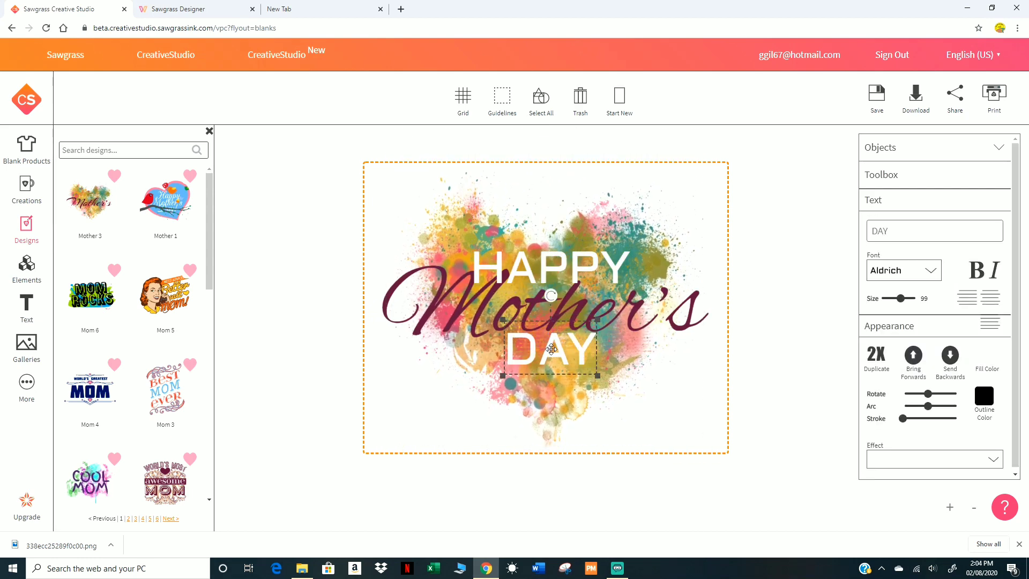
pyautogui.click(374, 444)
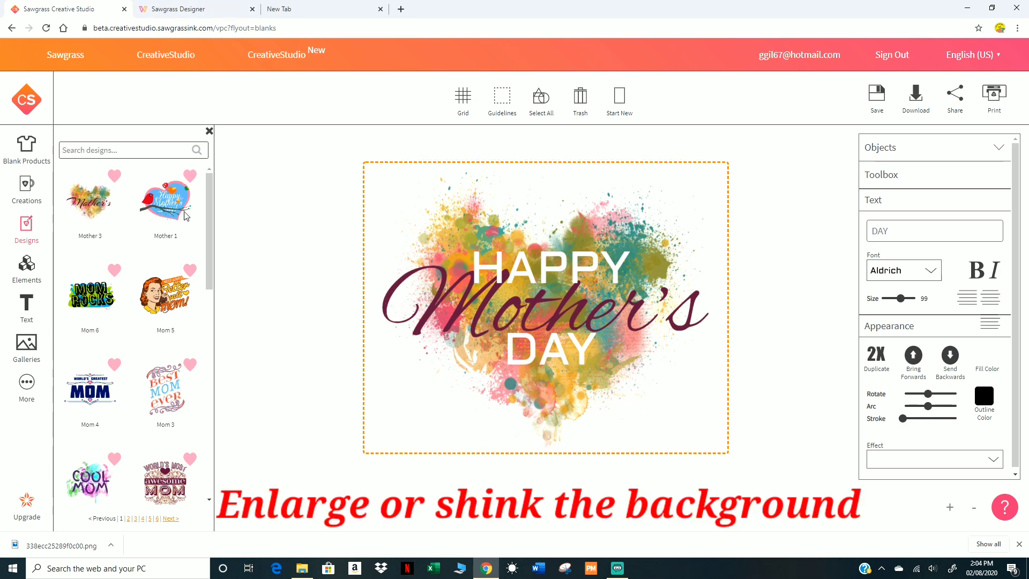
# Look through the other free holiday designs, reveal the Custom Print Area option and show the blank product categories
pyautogui.scroll(-5, 156, 339)
pyautogui.scroll(5, 163, 370)
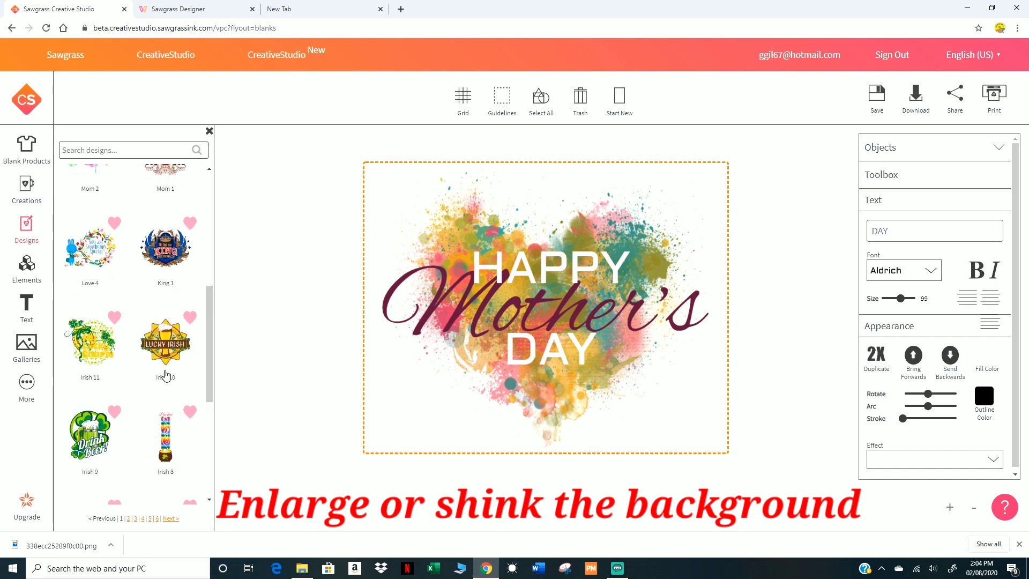
pyautogui.scroll(-10, 167, 374)
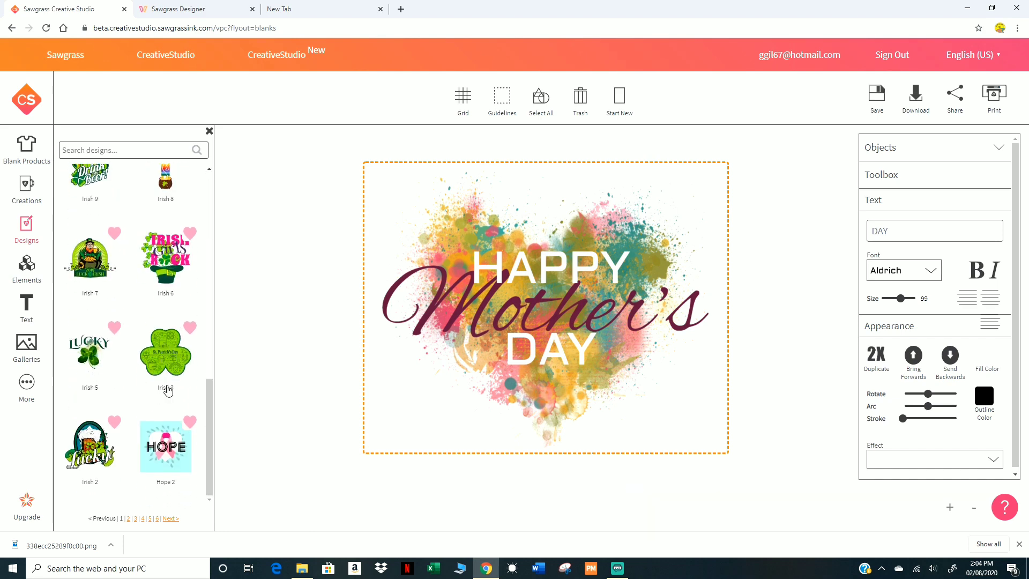
pyautogui.scroll(10, 169, 393)
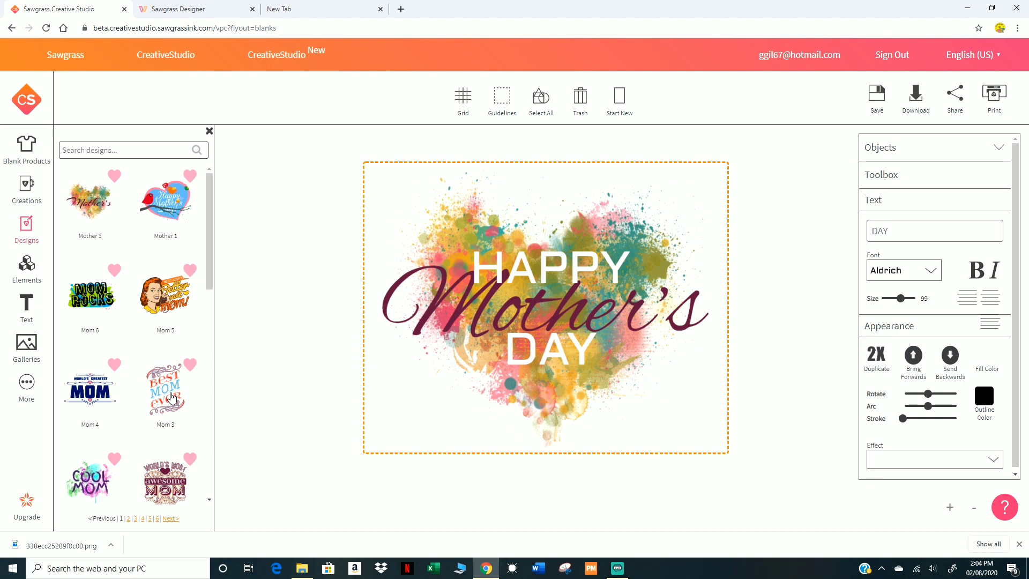
pyautogui.click(26, 383)
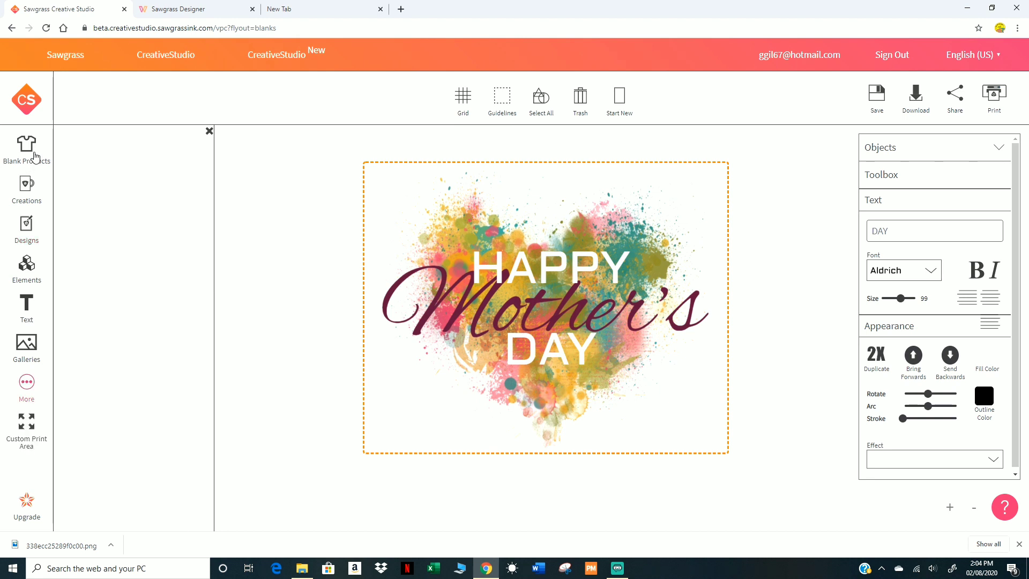
pyautogui.click(35, 157)
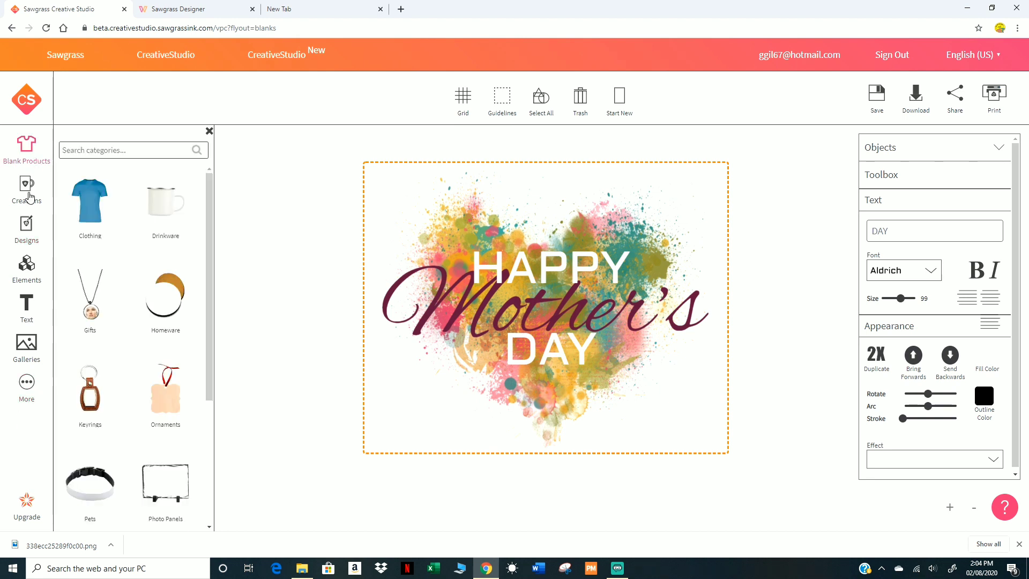